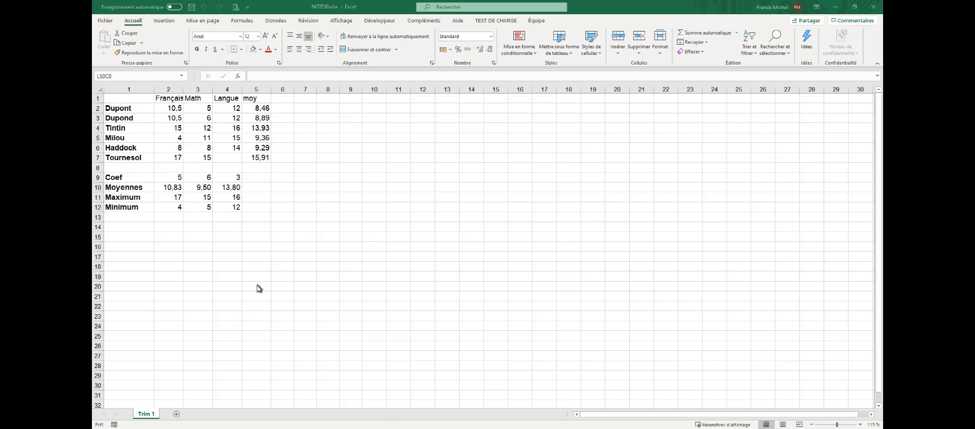
Step: Duplicate the Trim 1 sheet three times within the workbook, placing the copies after the original
left_click(151, 418)
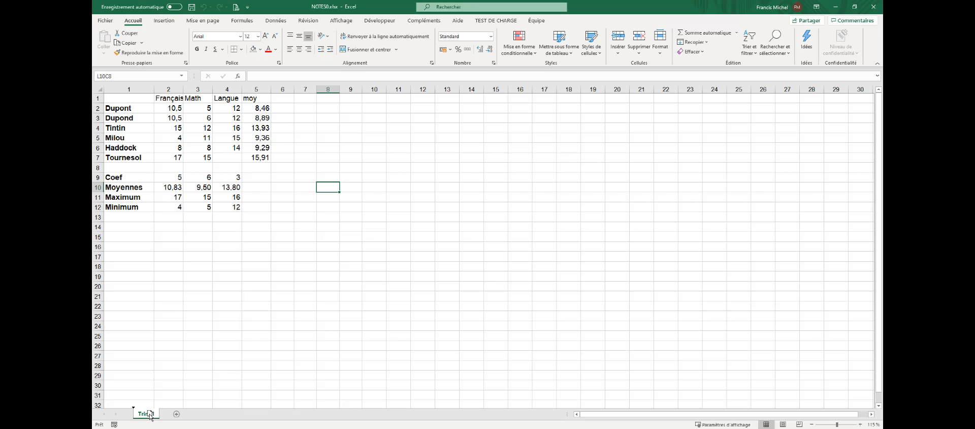
left_click_drag(151, 418, 173, 396)
left_click_drag(173, 396, 171, 397)
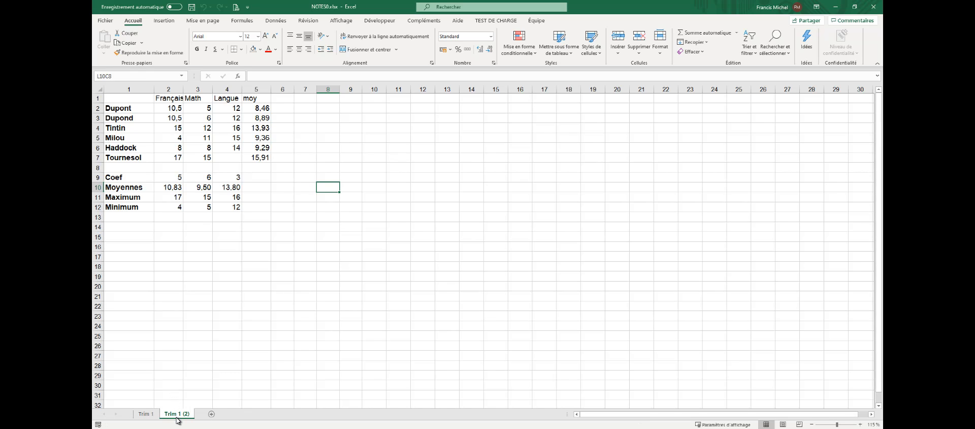
mouse_move(176, 416)
left_mouse_down()
mouse_move(203, 398)
mouse_move(237, 405)
left_mouse_up()
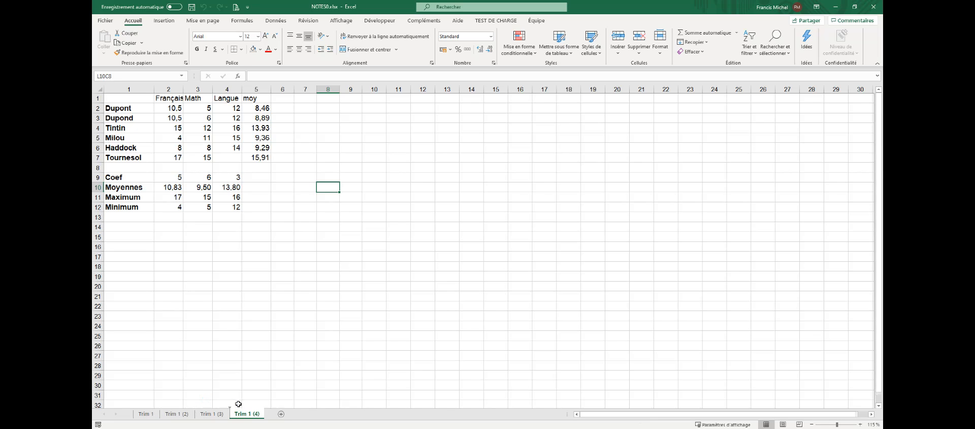
Step: Rename the first copied sheet, Trim 1 (2), as "Trim 2"
left_click(178, 414)
left_click(201, 414, "ctrl")
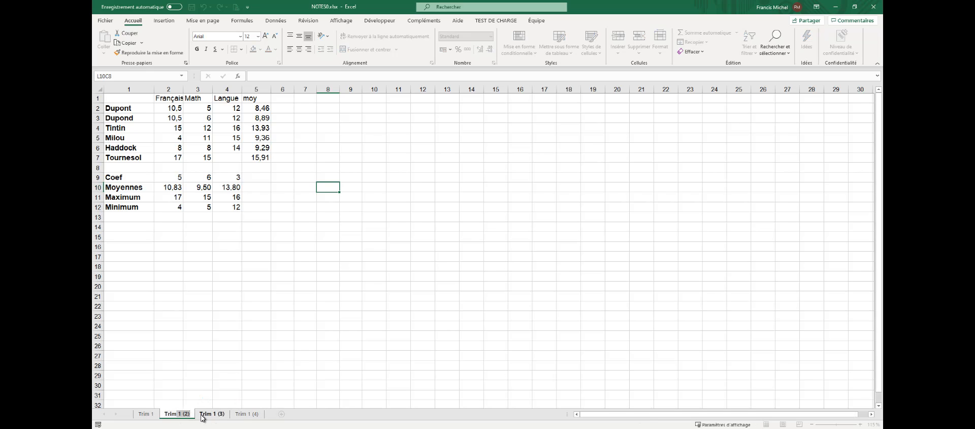
type("2")
key("Return")
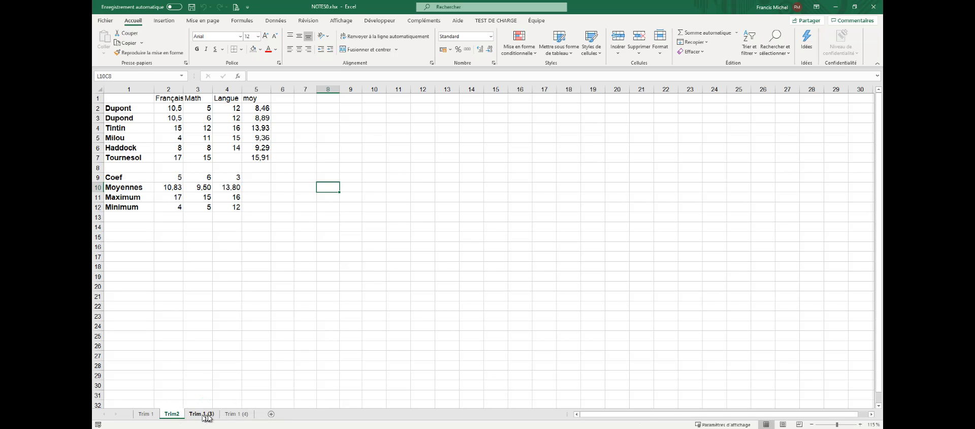
double_click(175, 414)
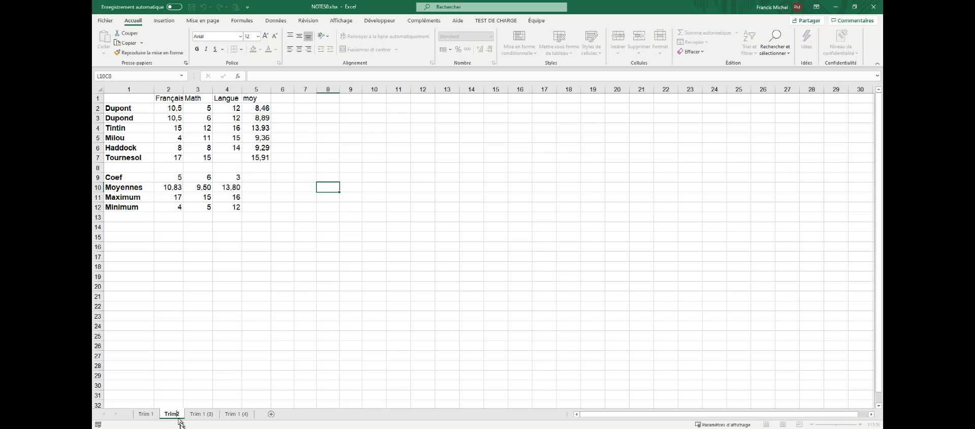
left_click(263, 366)
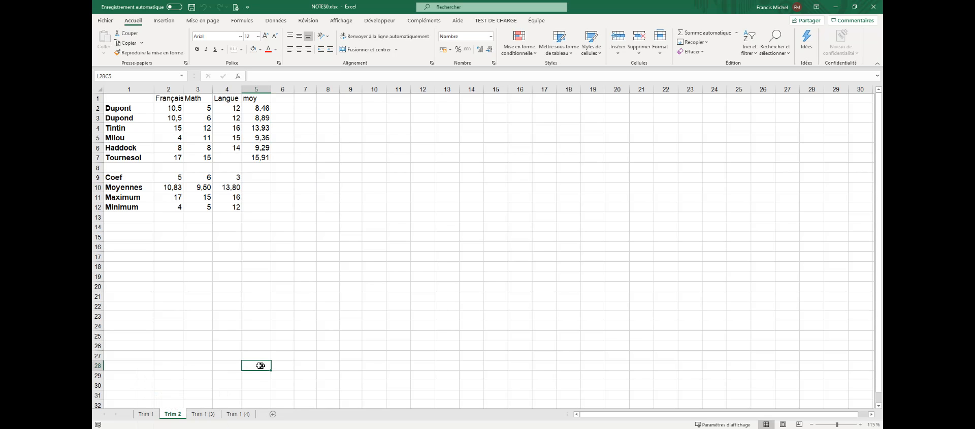
Step: Rename the sheet Trim 1 (3) as "Trim 3" and Trim 1 (4) as "Année"
left_click(206, 415)
double_click(208, 416)
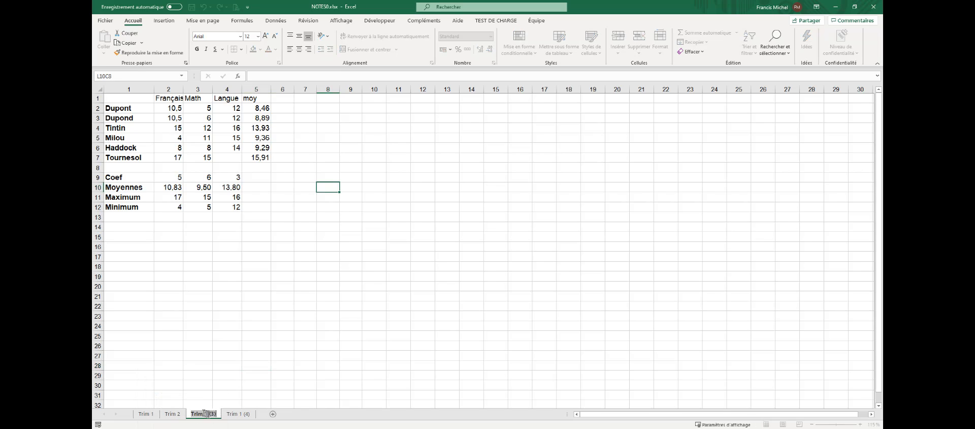
type("3")
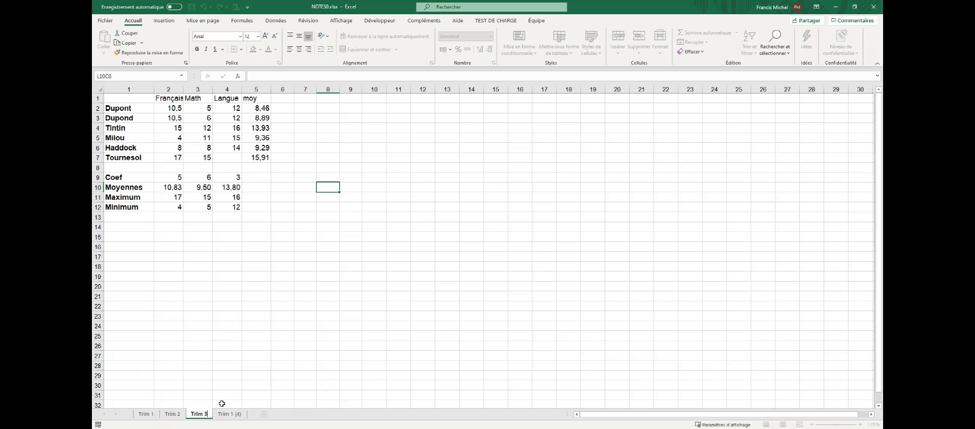
left_click(232, 415)
double_click(231, 414)
type("Année")
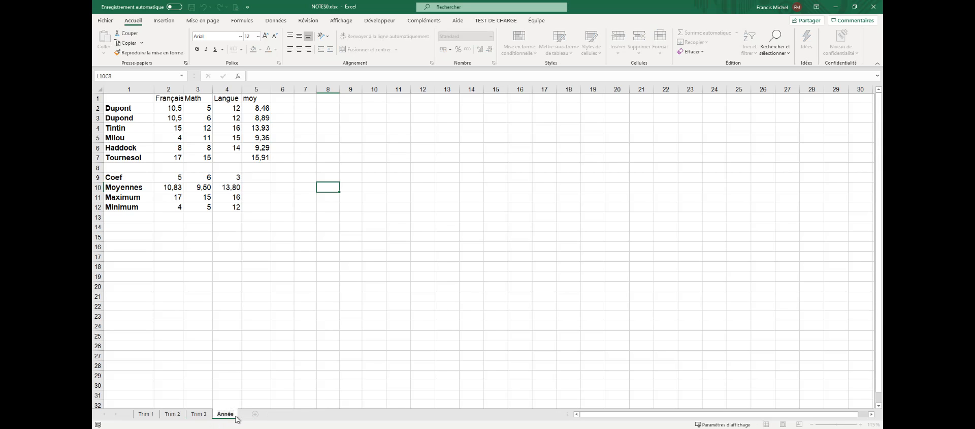
key("Return")
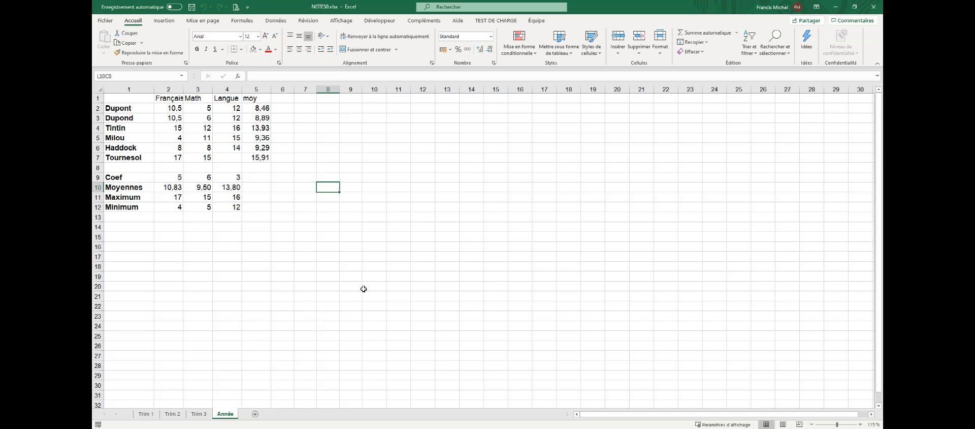
Step: Open three additional windows of the same workbook
left_click(343, 22)
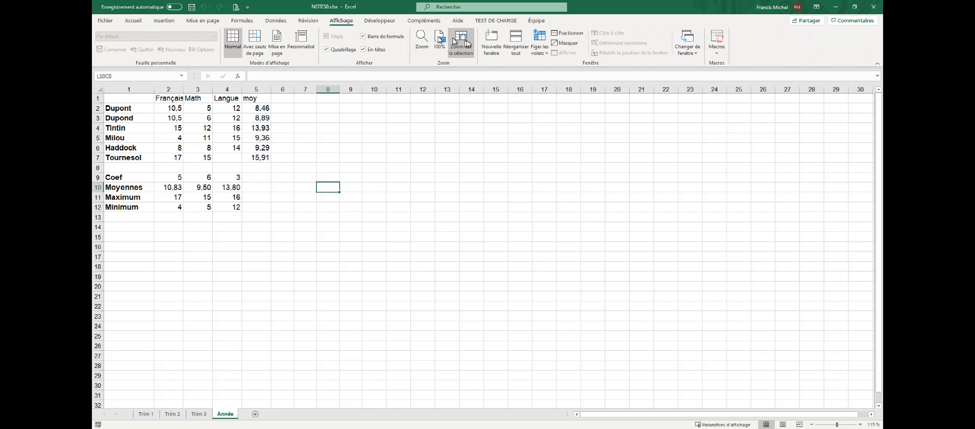
left_click(495, 50)
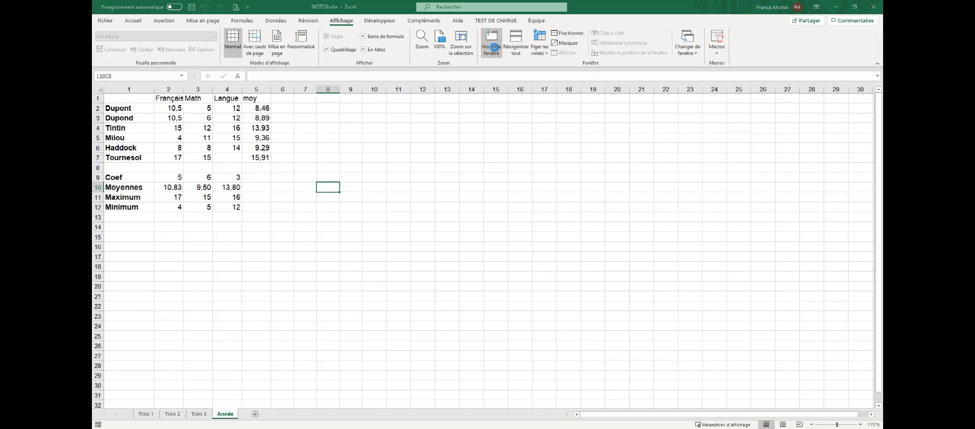
left_click(356, 23)
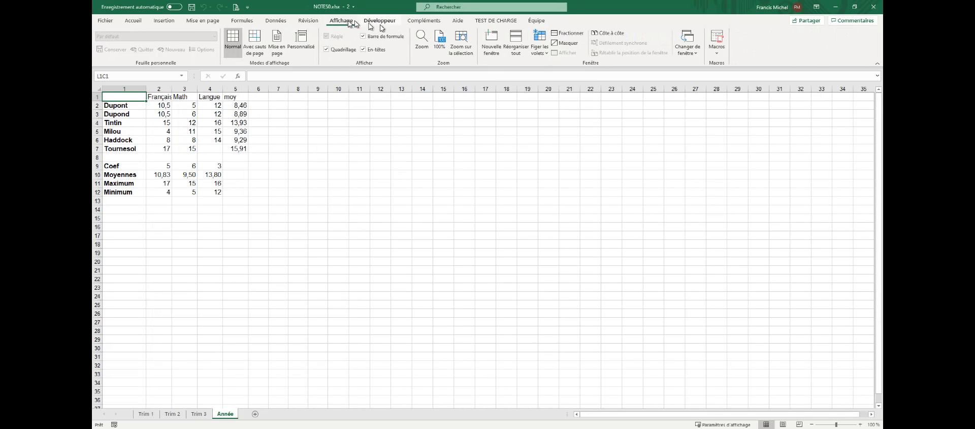
left_click(492, 51)
left_click(356, 23)
left_click(492, 49)
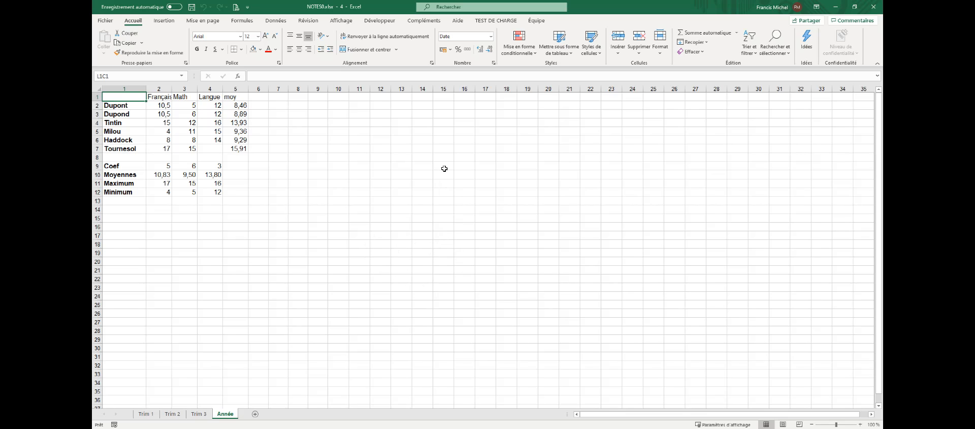
Step: Arrange all the workbook windows on screen with the Mosaïque layout
left_click(347, 23)
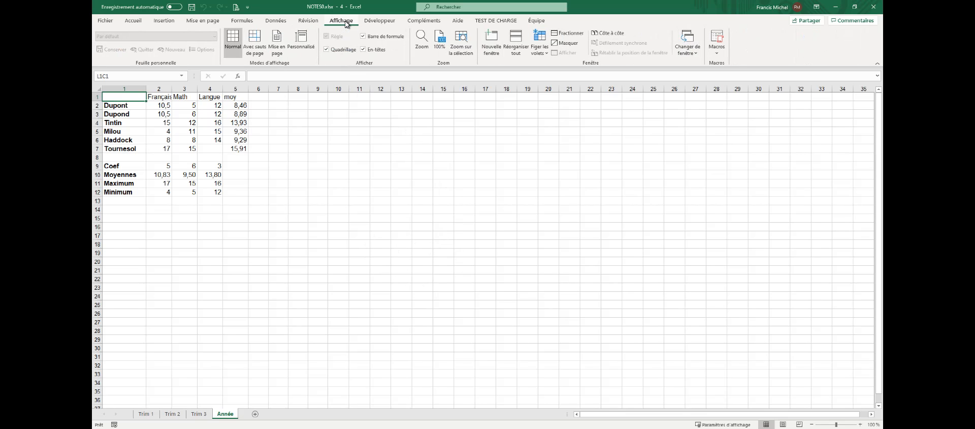
left_click(516, 38)
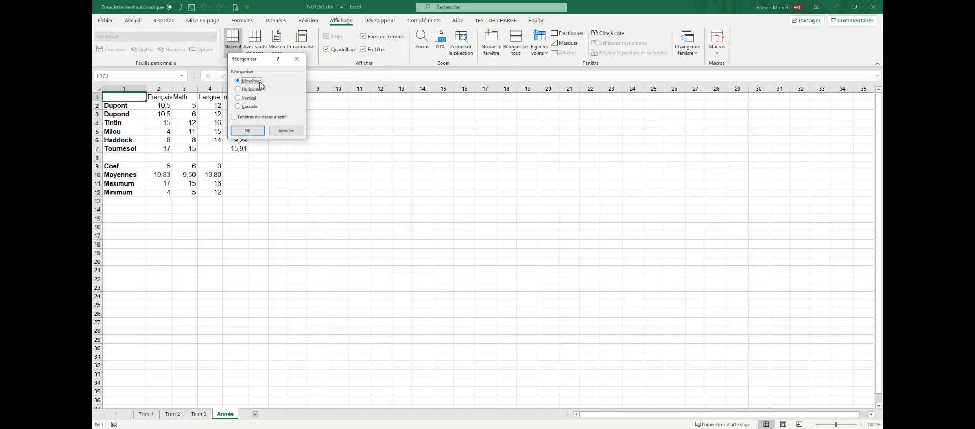
left_click(252, 134)
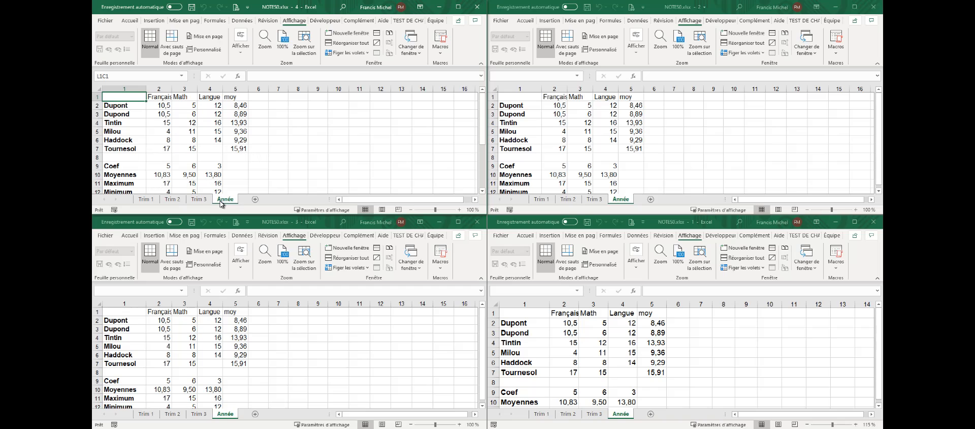
Step: Display Trim 1, Trim 2 and Trim 3 each in its own window, leaving Année in the fourth
left_click(145, 200)
left_click(565, 199)
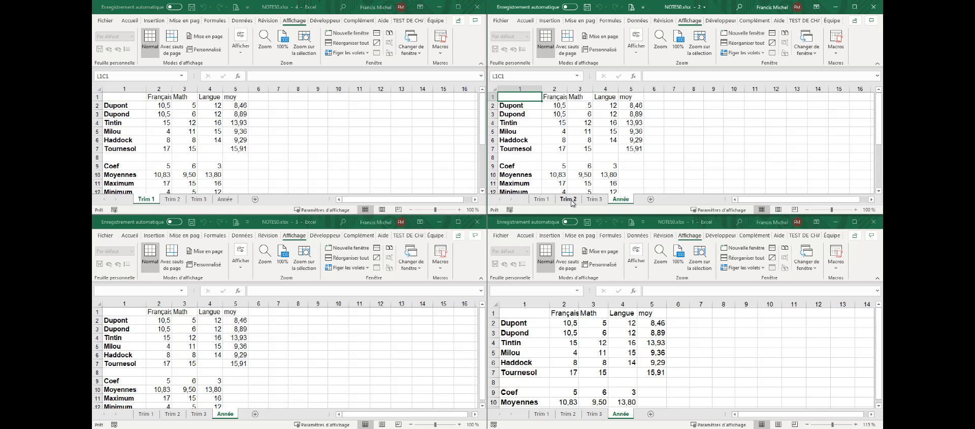
left_click(564, 199)
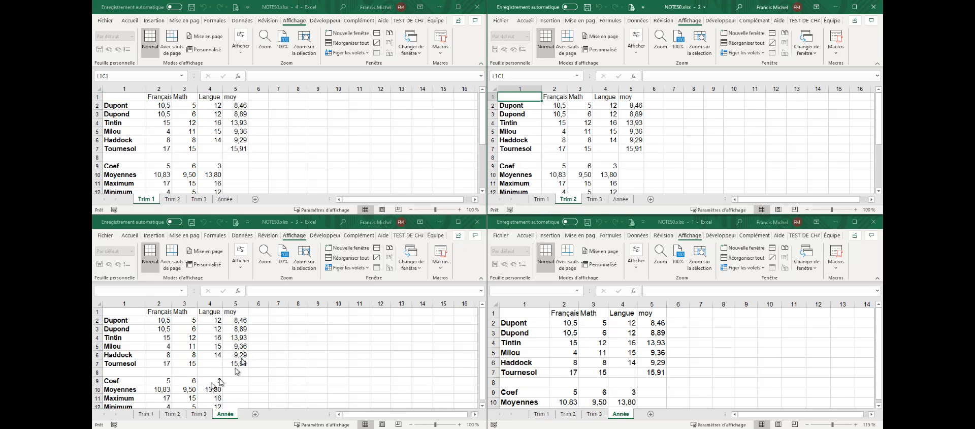
left_click(199, 416)
left_click(199, 414)
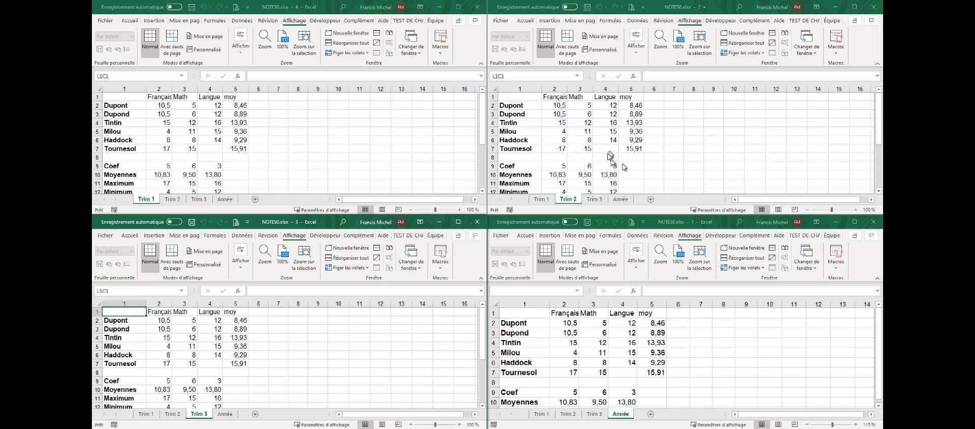
Step: Enter the helper value 2 in the empty cell L3C8 of the Trim 2 sheet
left_click(686, 111)
left_click(700, 116)
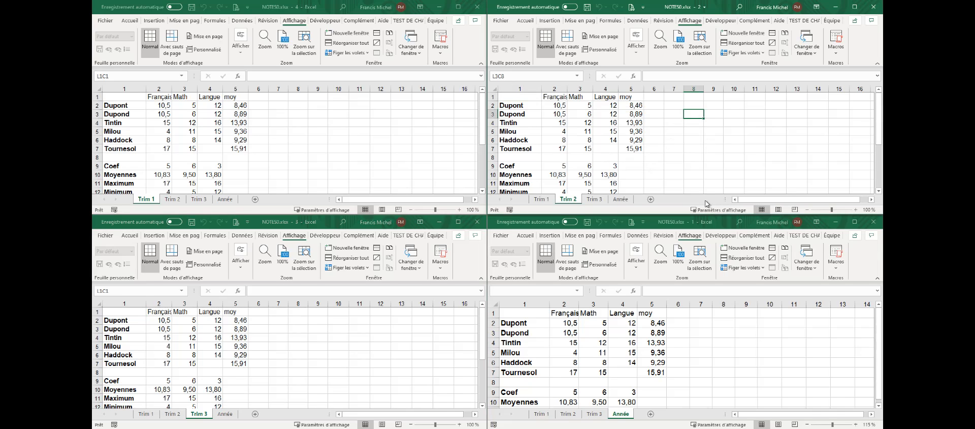
type("2")
key("Return")
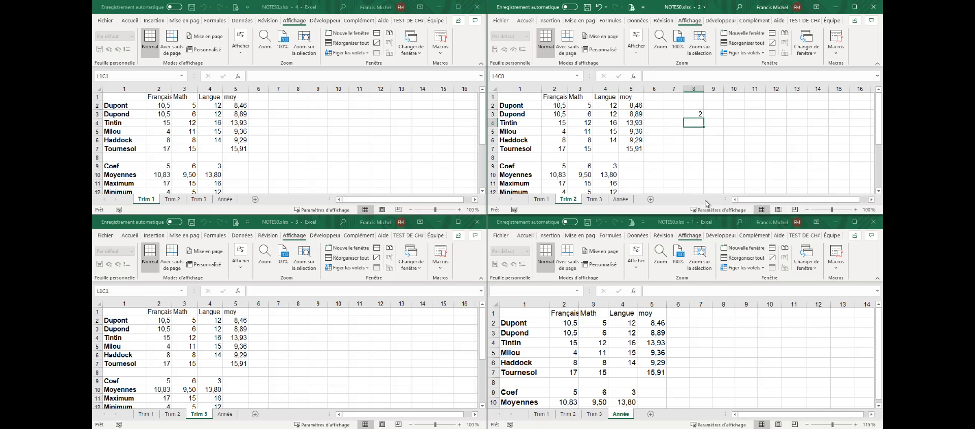
Step: Copy the helper value 2 and add it to all six Math grades of Trim 2 using Collage spécial with the Ajouter operation
left_click(693, 113)
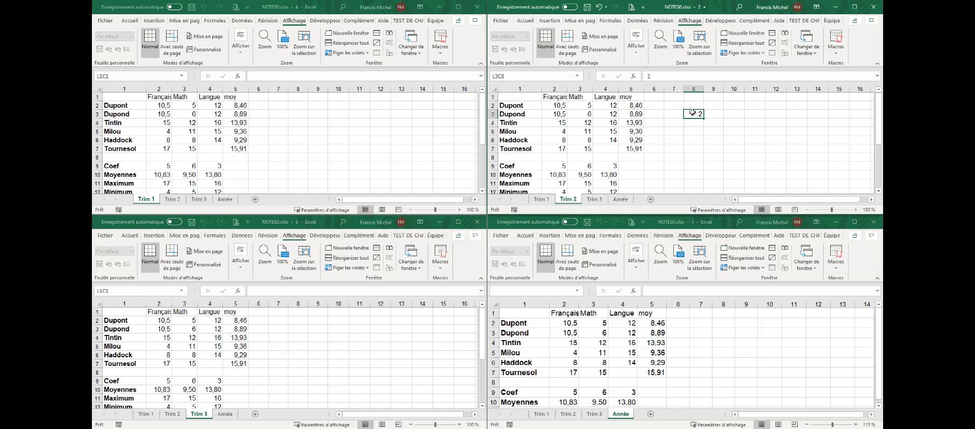
right_click(694, 116)
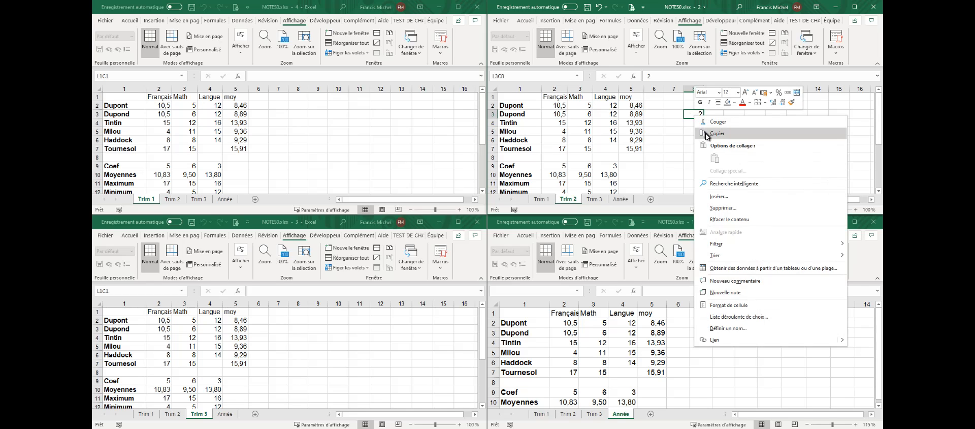
left_click(709, 131)
left_click_drag(584, 105, 579, 150)
right_click(581, 136)
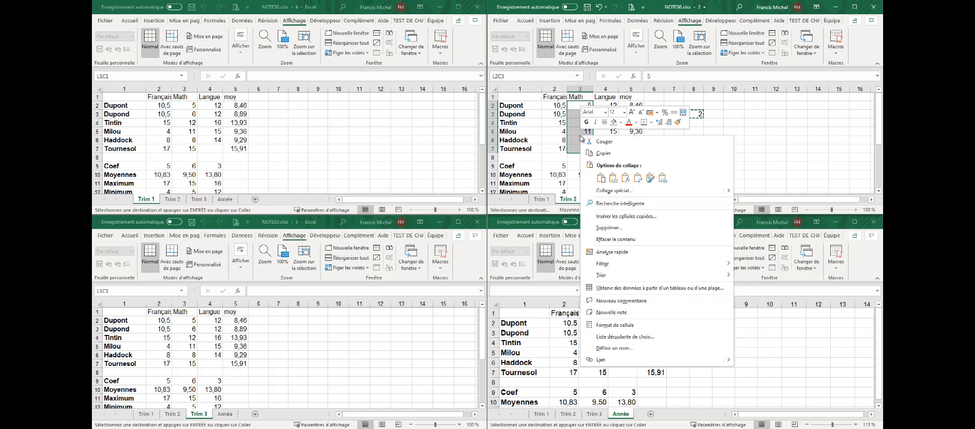
left_click(621, 191)
left_click_drag(615, 54, 299, 60)
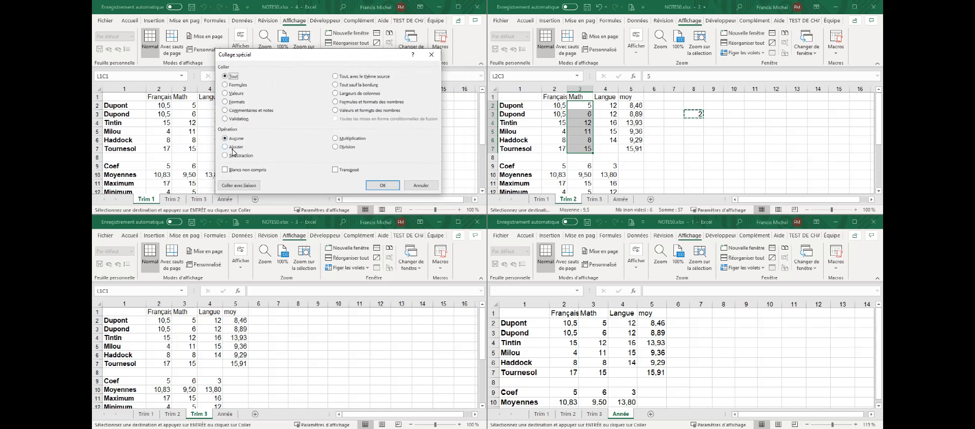
left_click(233, 148)
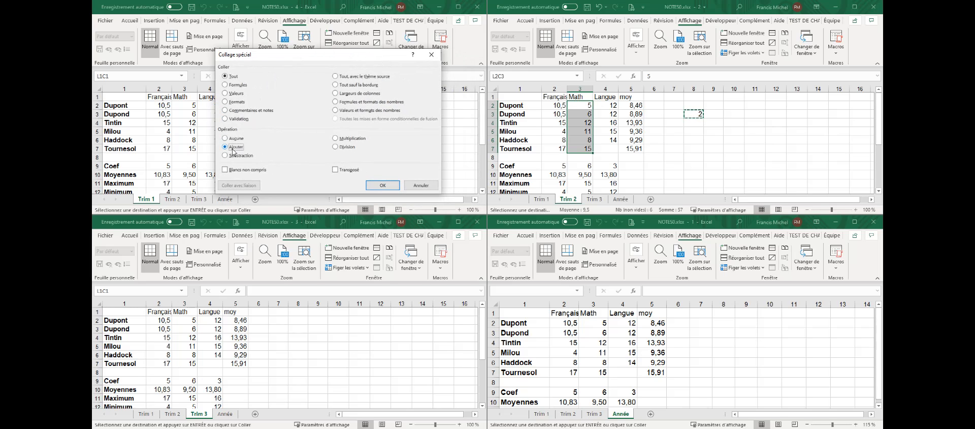
left_click(382, 186)
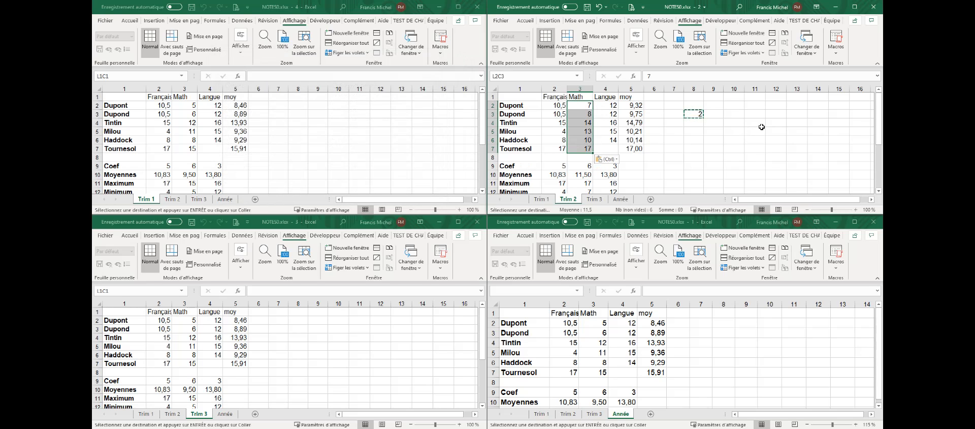
Step: Subtract the copied value 2 from all six Français grades of Trim 3 using Collage spécial with the Soustraction operation
left_click(163, 321)
left_click_drag(161, 320, 159, 364)
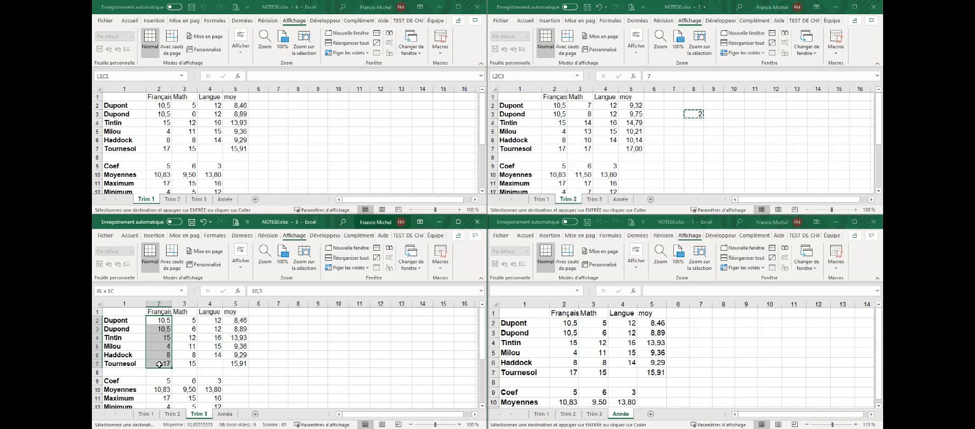
right_click(163, 332)
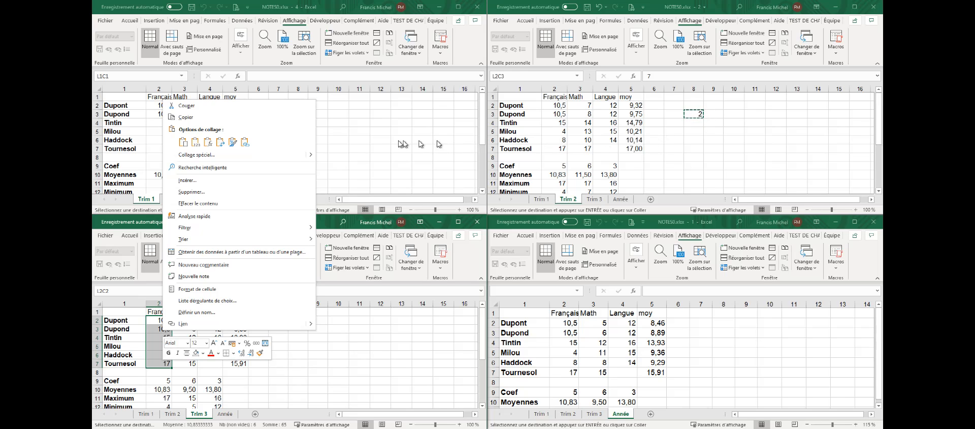
left_click(217, 156)
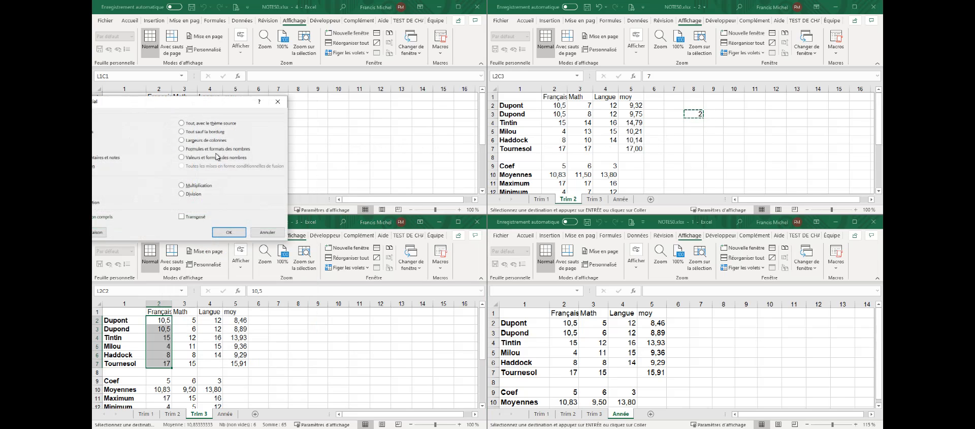
left_click_drag(197, 97, 347, 72)
left_click(254, 166)
left_click(401, 197)
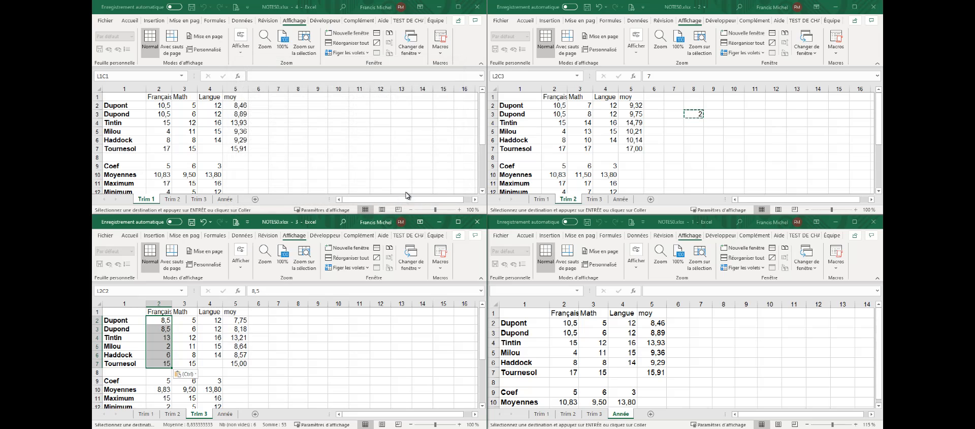
Step: Delete the helper value from cell L3C8 of the Trim 2 sheet
left_click(694, 114)
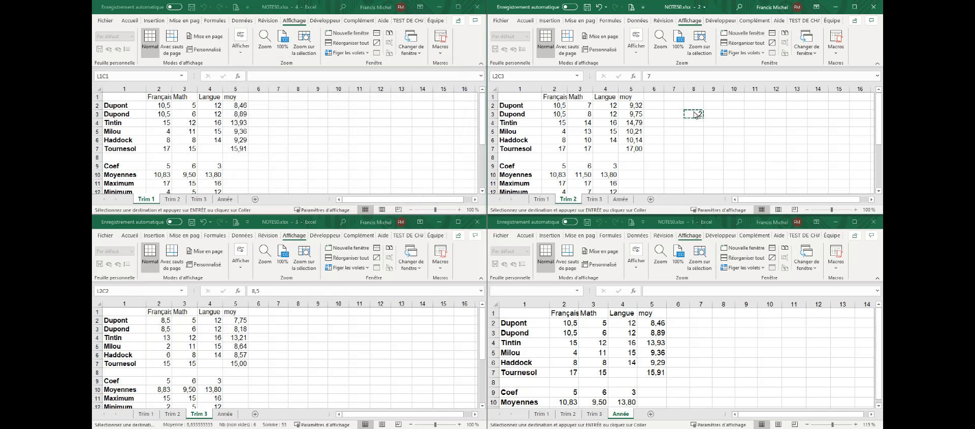
key("Delete")
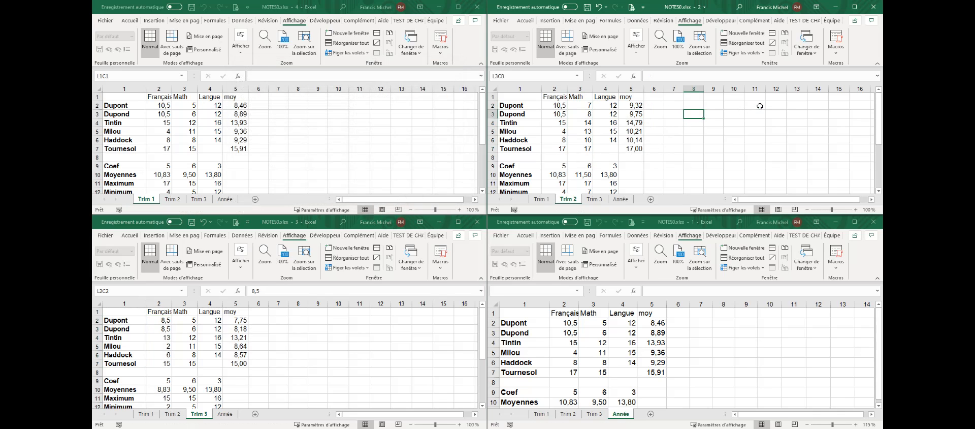
Step: Group the sheets from Trim 1 through Année and fill their cell L1C1 with yellow
left_click(740, 148)
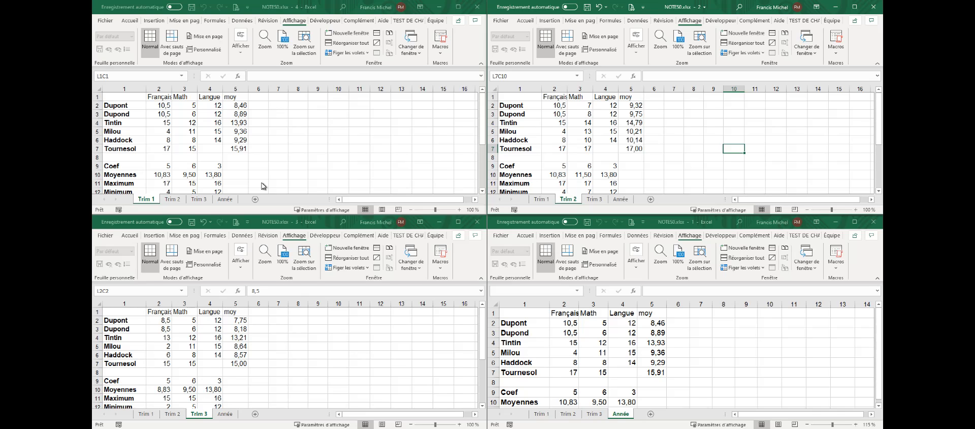
left_click(148, 201)
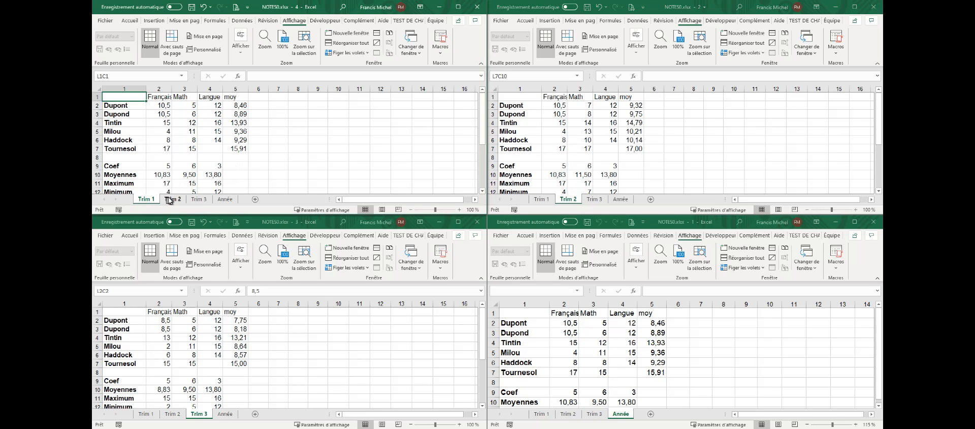
left_click(226, 199, "shift")
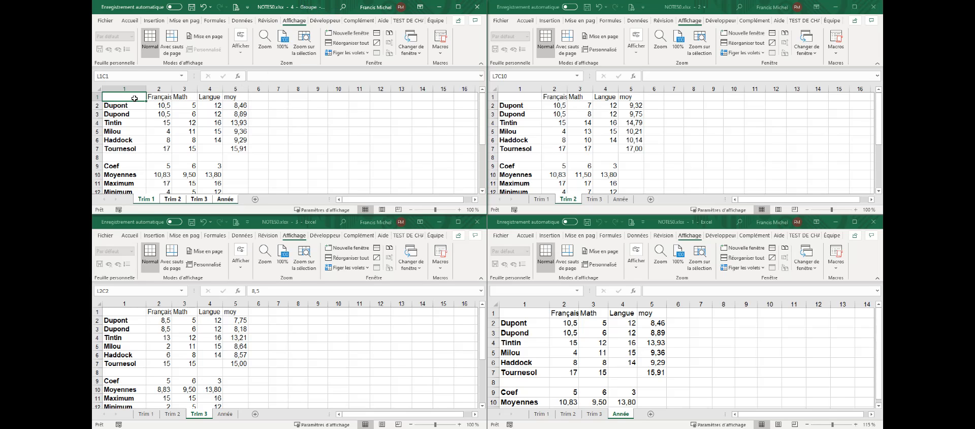
left_click(131, 23)
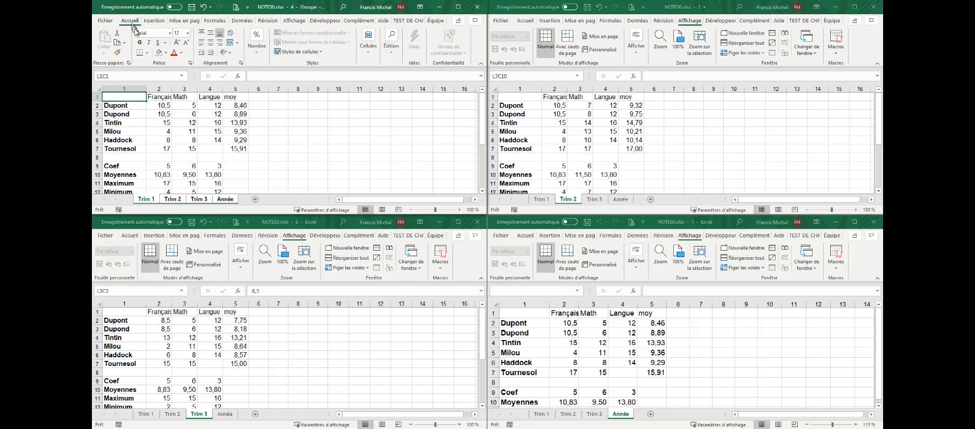
left_click(167, 53)
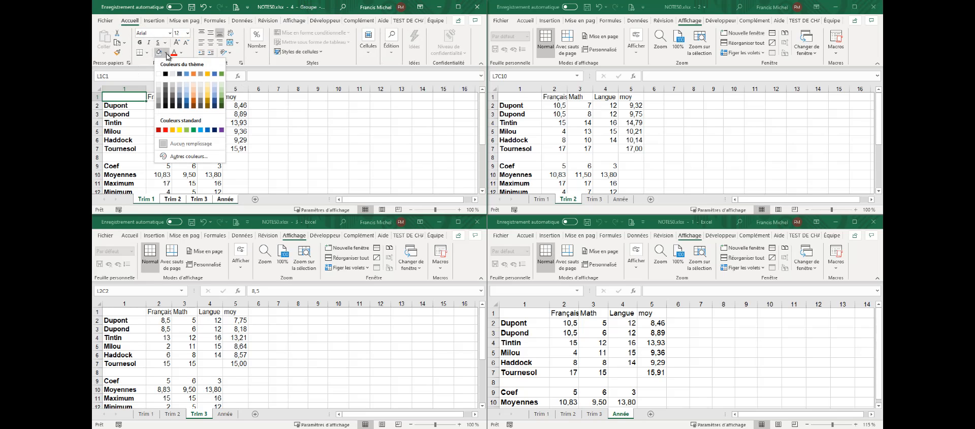
left_click(180, 131)
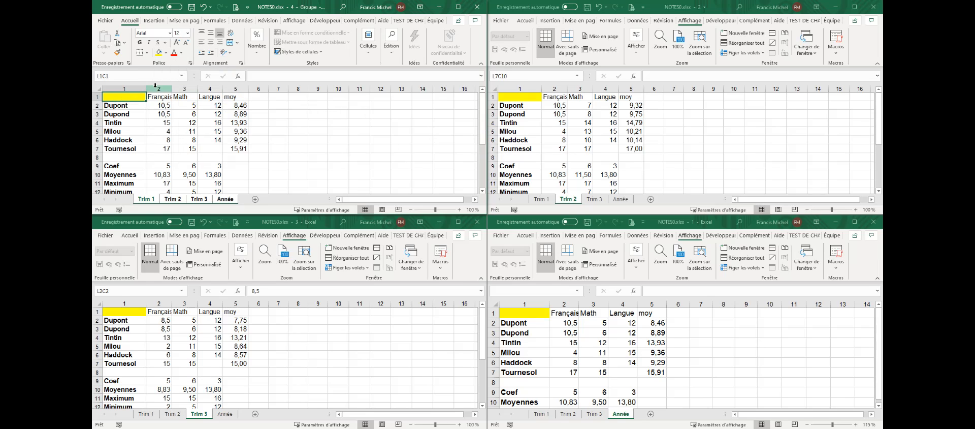
Step: Insert the current date 12/11/2020 in L1C1 of all grouped sheets and ungroup them, returning to Trim 1
key("ctrl+semicolon")
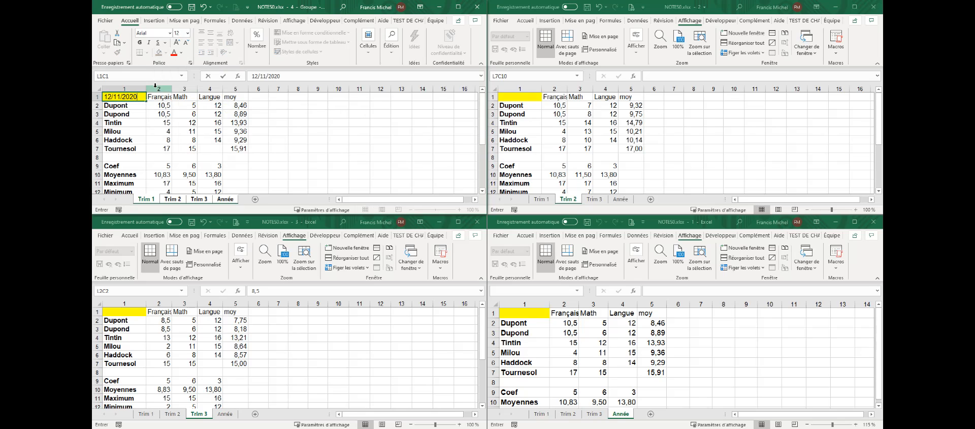
key("Return")
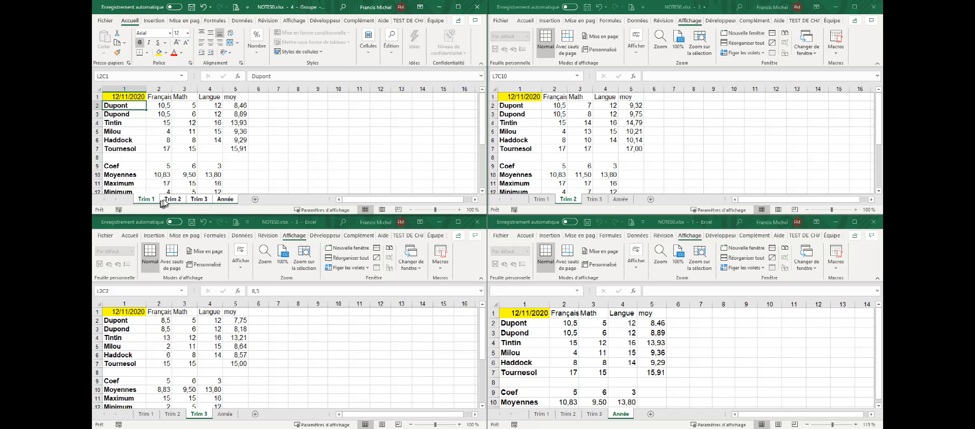
left_click(177, 200)
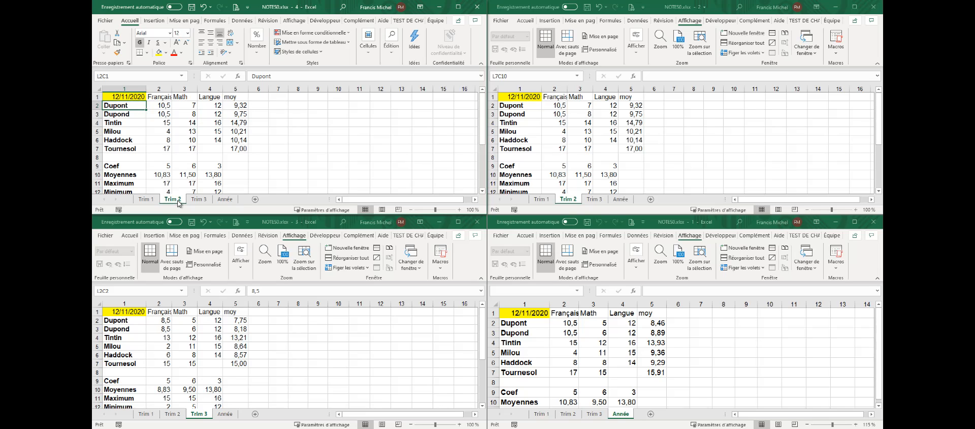
left_click(147, 200)
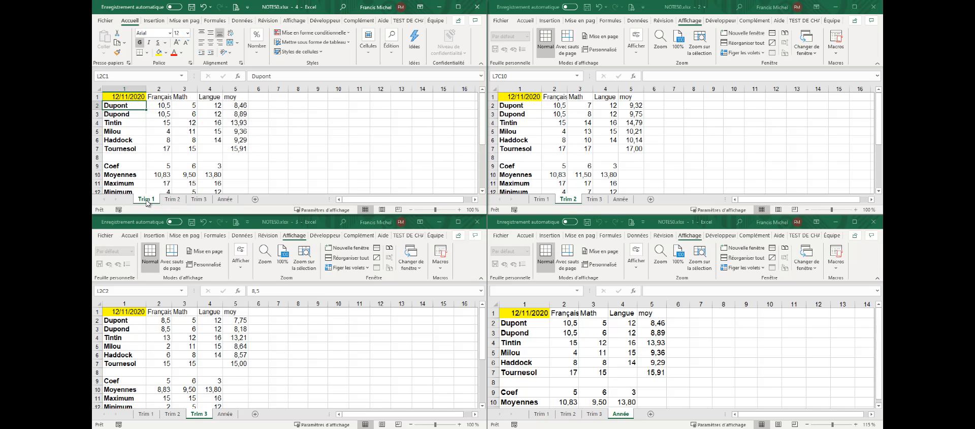
left_click(278, 149)
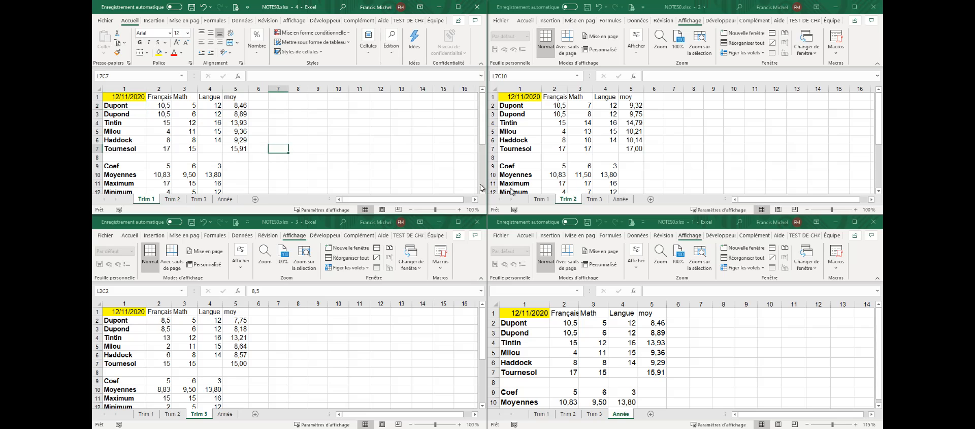
Step: Enlarge the window showing the Année sheet and replace its Français header in L1C2 with Trim 1
left_click(653, 226)
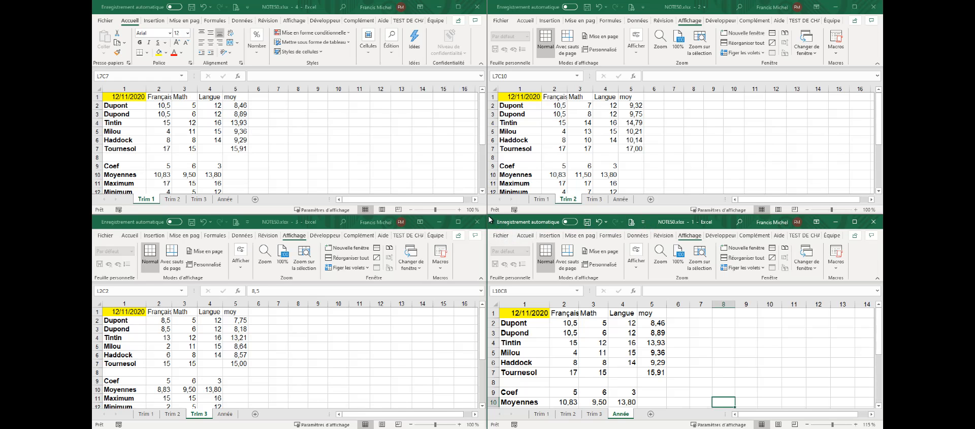
left_click_drag(487, 214, 347, 152)
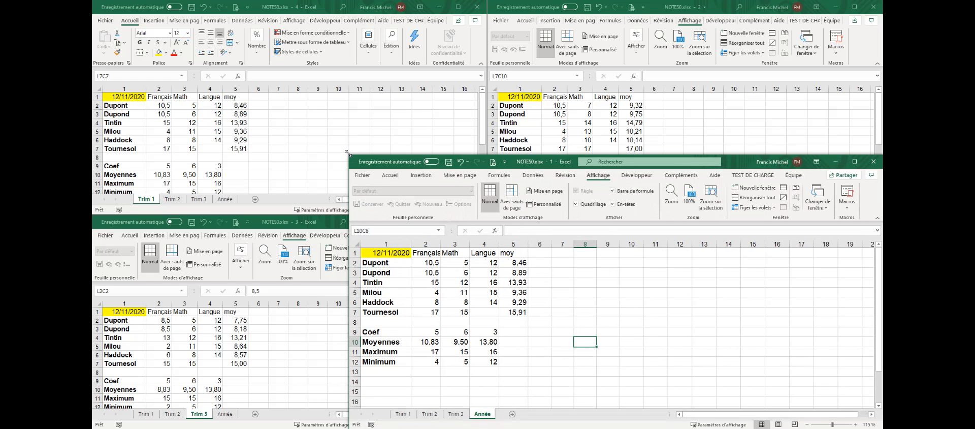
left_click(429, 253)
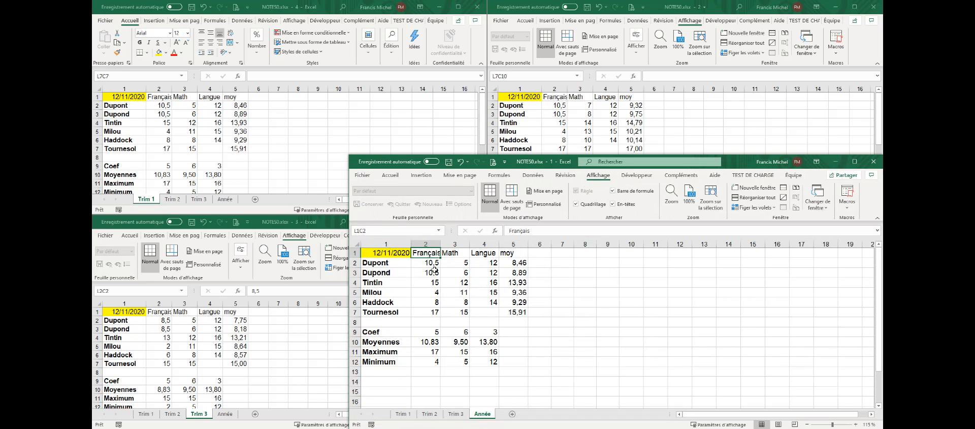
type("Tr")
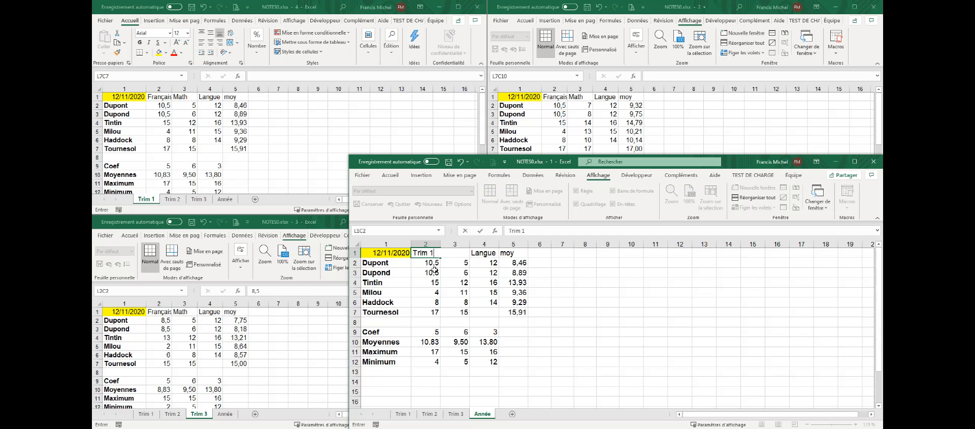
type("im 1")
key("Return")
Step: Extend the Trim 1 header as a series over the Math and Langue headers, giving Trim 2 and Trim 3
left_click(440, 251)
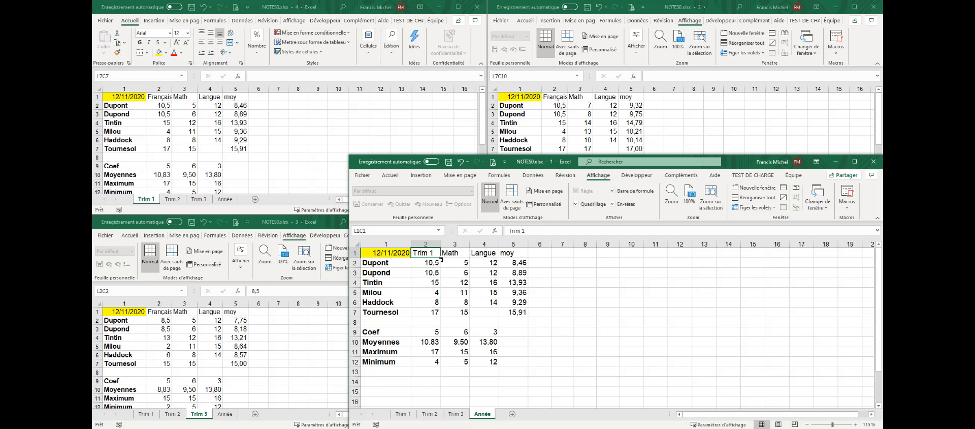
left_click_drag(442, 259, 487, 256)
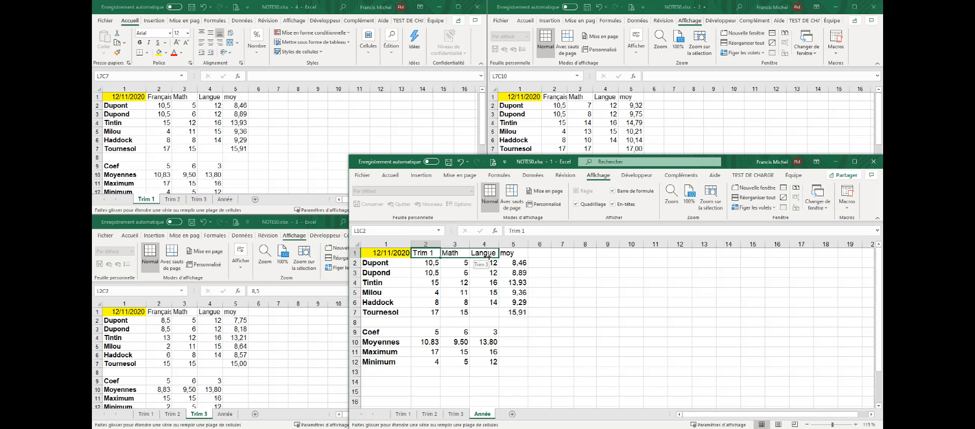
mouse_move(491, 258)
left_mouse_down()
mouse_move(598, 259)
mouse_move(500, 252)
left_mouse_up()
left_click_drag(500, 252, 501, 252)
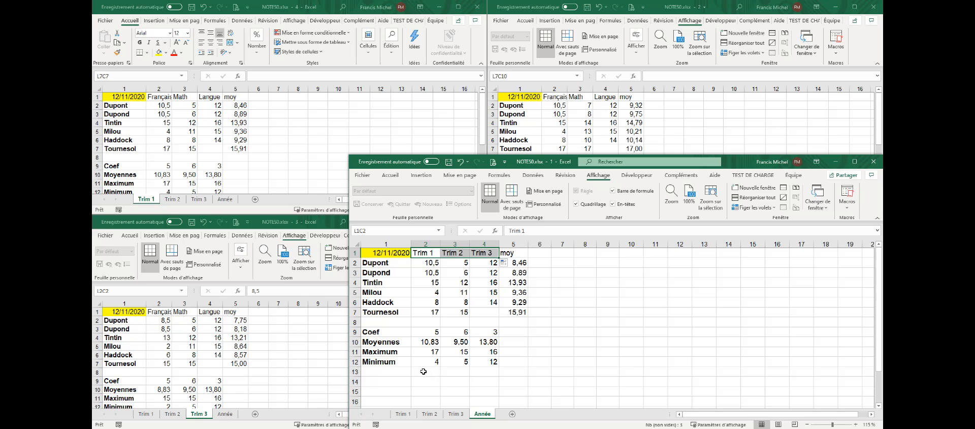
Step: Link cell L2C2 of the Année sheet to the first student's average in L2C5 of the Trim 1 sheet
left_click(426, 263)
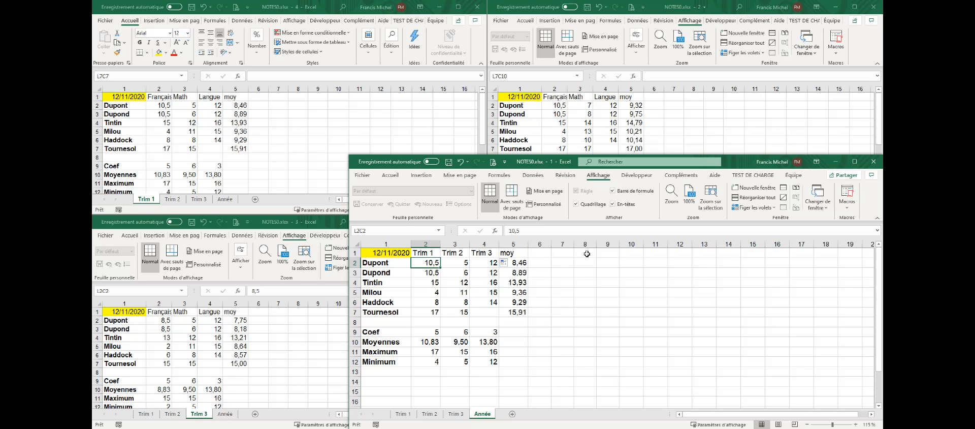
type("=")
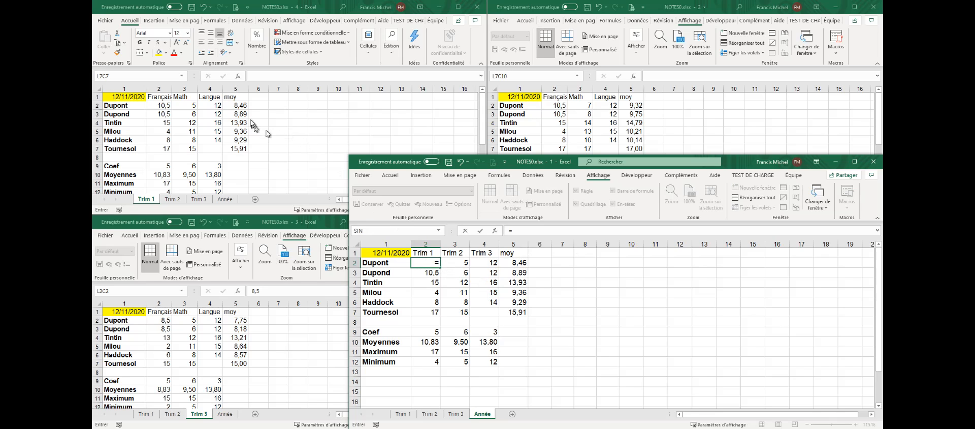
left_click(234, 102)
left_click(234, 104)
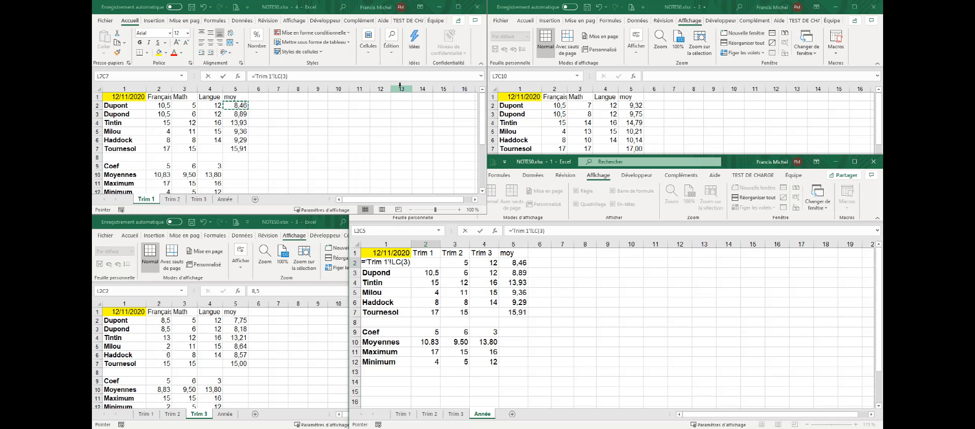
key("Return")
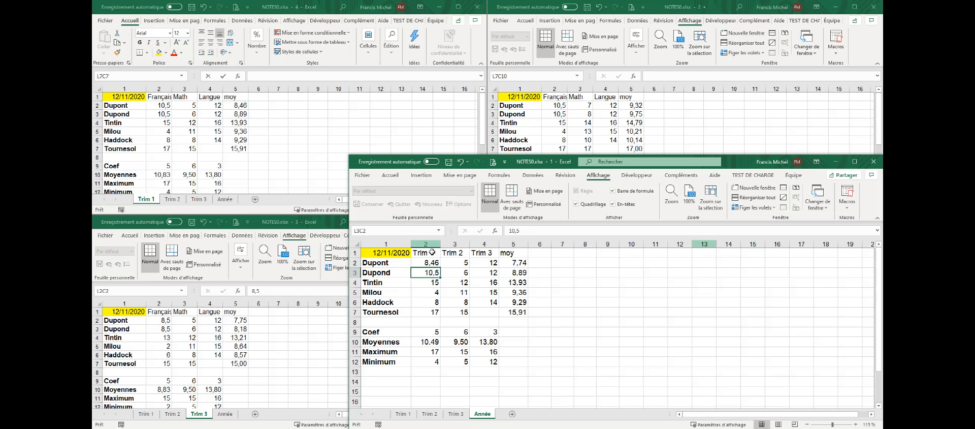
Step: Link cell L2C3 of the Année sheet to the first student's average in L2C5 of the Trim 2 sheet
left_click(458, 262)
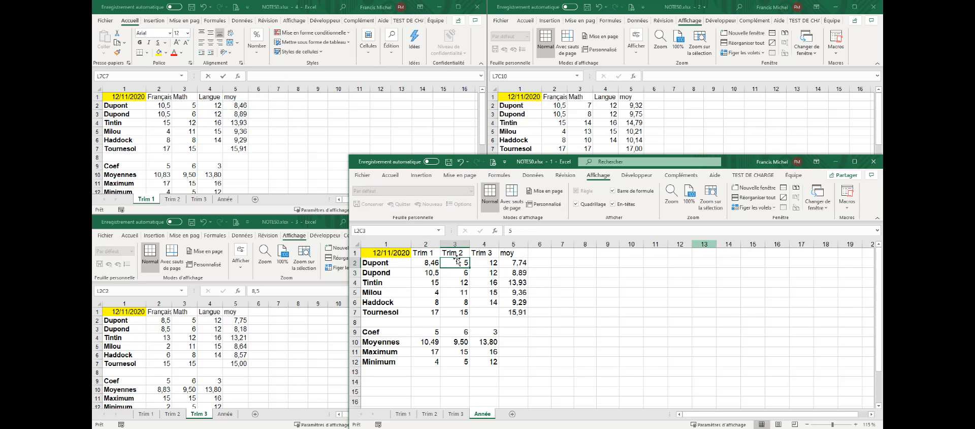
type("=")
left_click(642, 112)
left_click(638, 105)
key("Return")
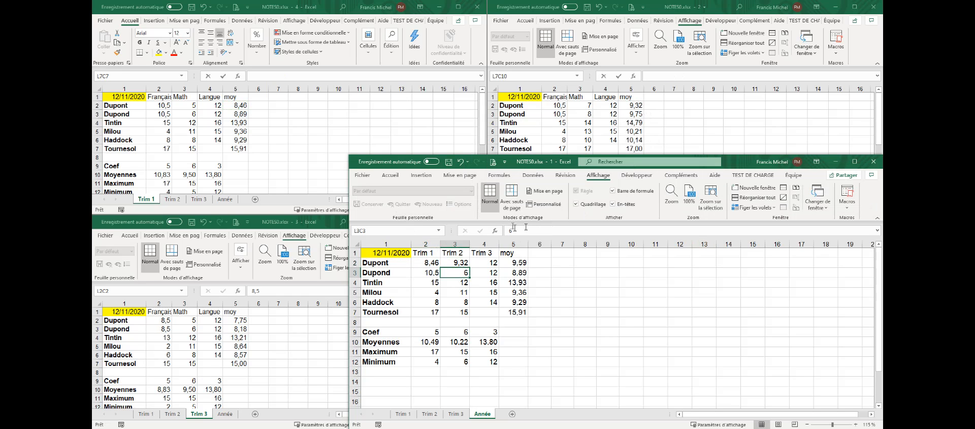
Step: Link cell L2C4 of the Année sheet to the first student's average in L2C5 of the Trim 3 sheet
left_click(487, 262)
type("=")
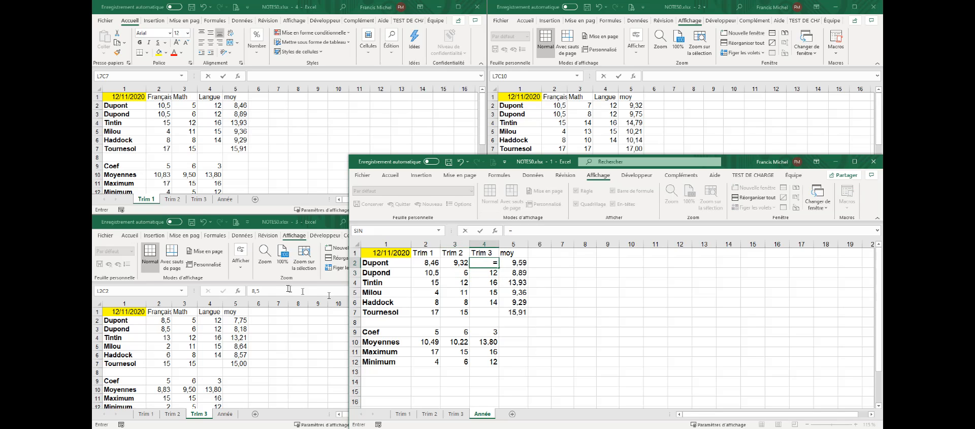
left_click(237, 320)
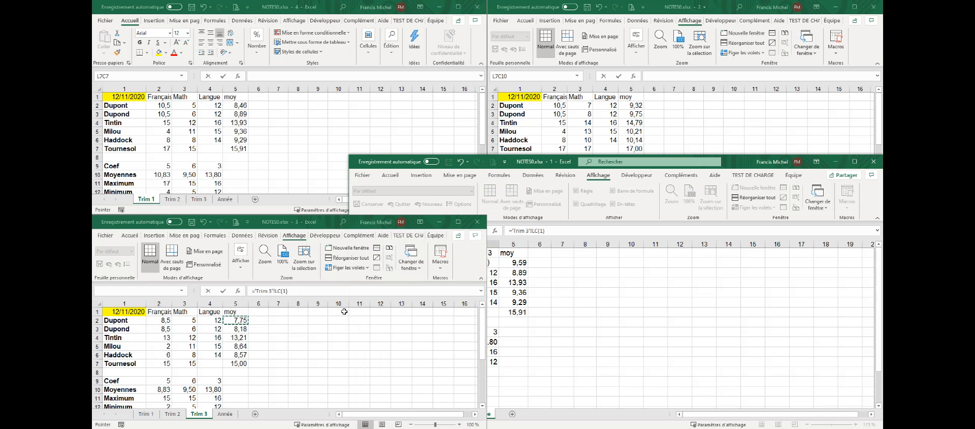
key("Return")
Step: Replace the moy formula in L2C5 of Année with =moyenne(LC(-3):LC(-1)) and fill the row 2 formulas down through row 7
left_click(516, 263)
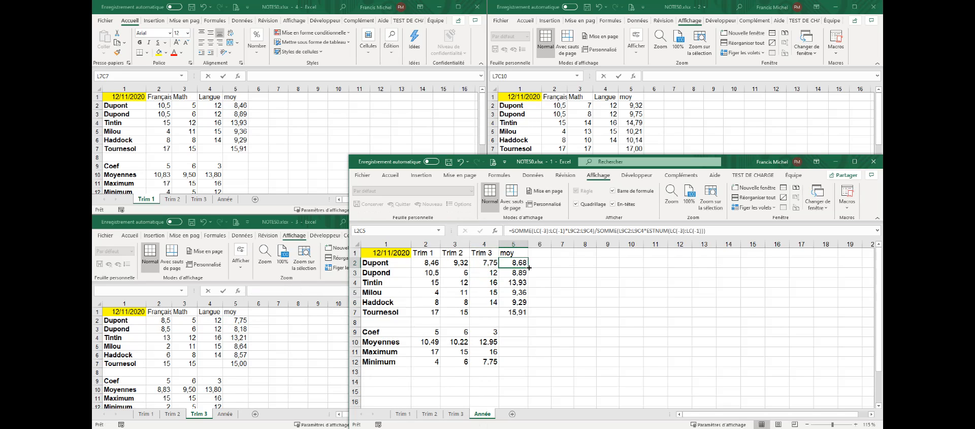
type("=moyenne")
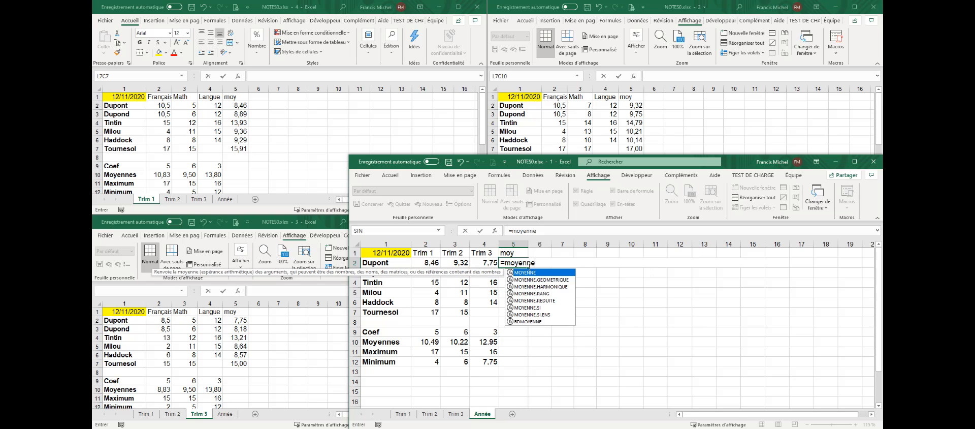
type("(")
left_click_drag(420, 263, 476, 263)
type("):LC(-1))")
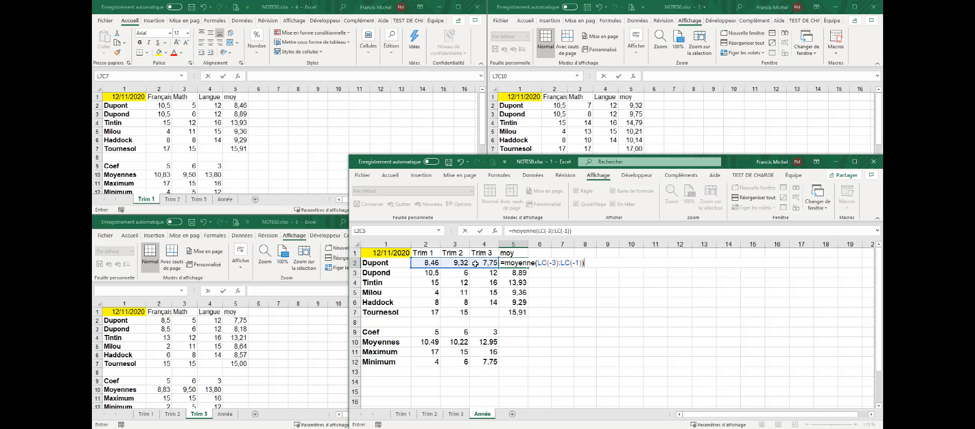
key("Return")
left_click_drag(430, 262, 529, 316)
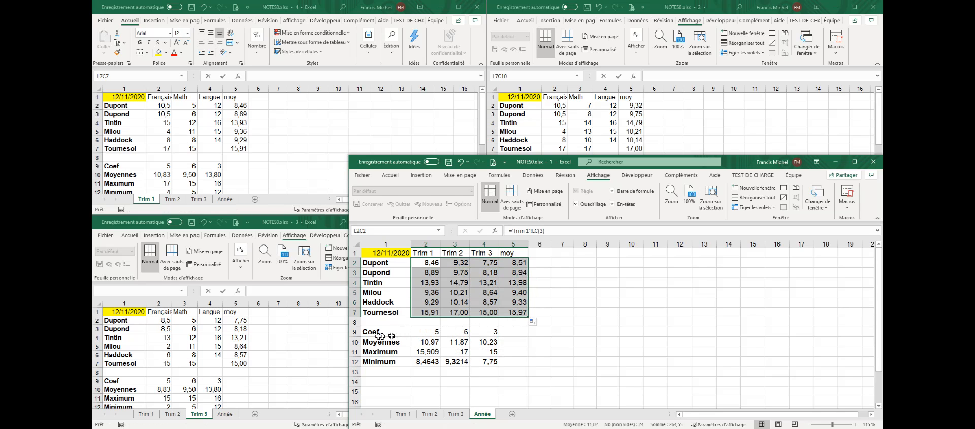
Step: Delete the entire Coef row from the Année sheet
right_click(355, 333)
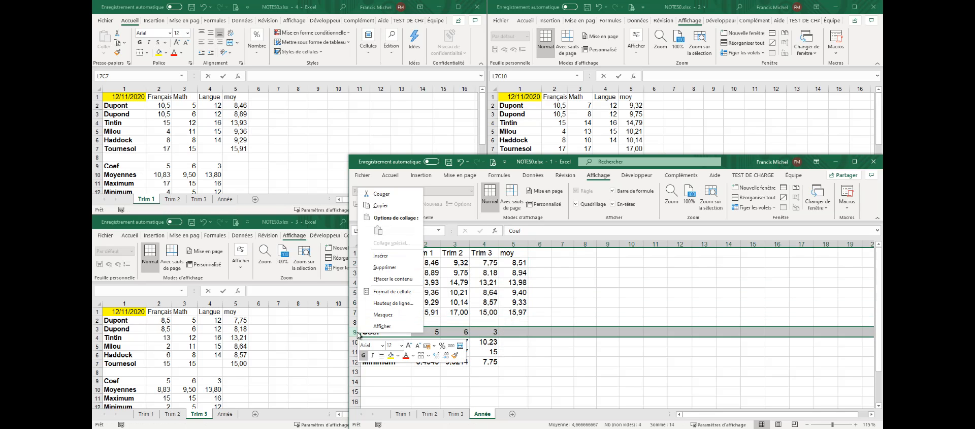
left_click(385, 267)
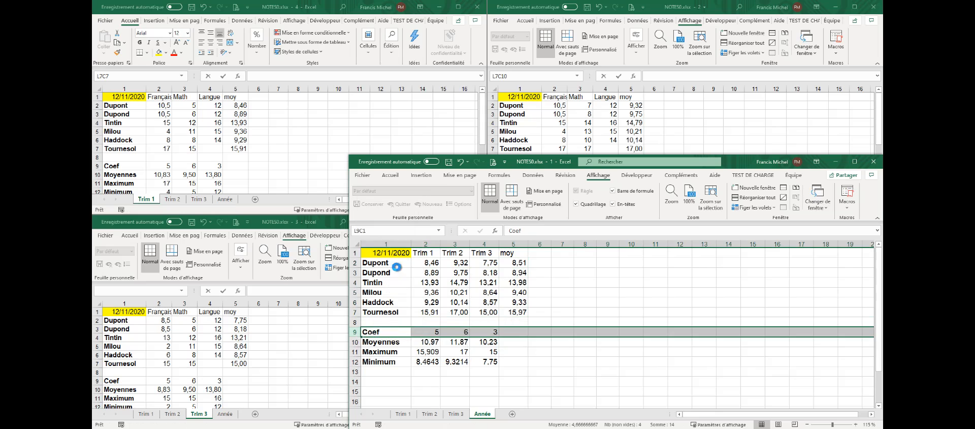
left_click(559, 282)
Step: Add the header Rang in cell L1C6 of the Année sheet
left_click(540, 256)
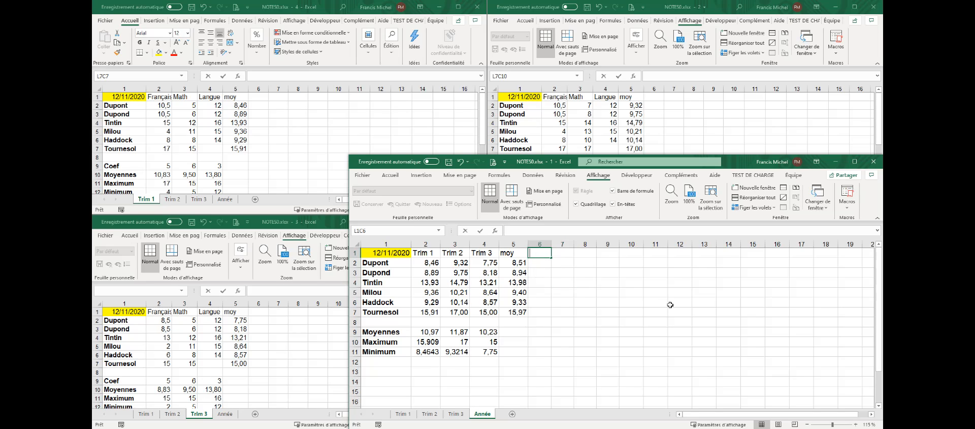
type("Rang")
key("Return")
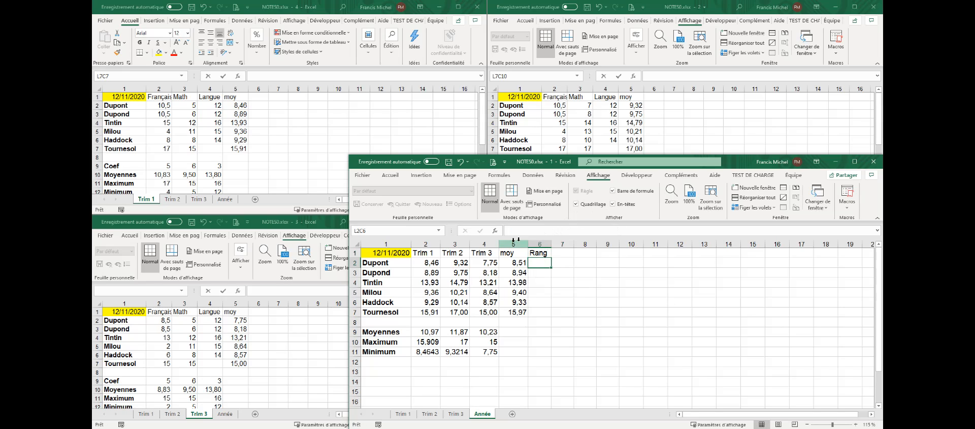
Step: Insert the RANG function in cell L2C6 of the Année sheet, choosing it from the Toutes category
left_click(496, 233)
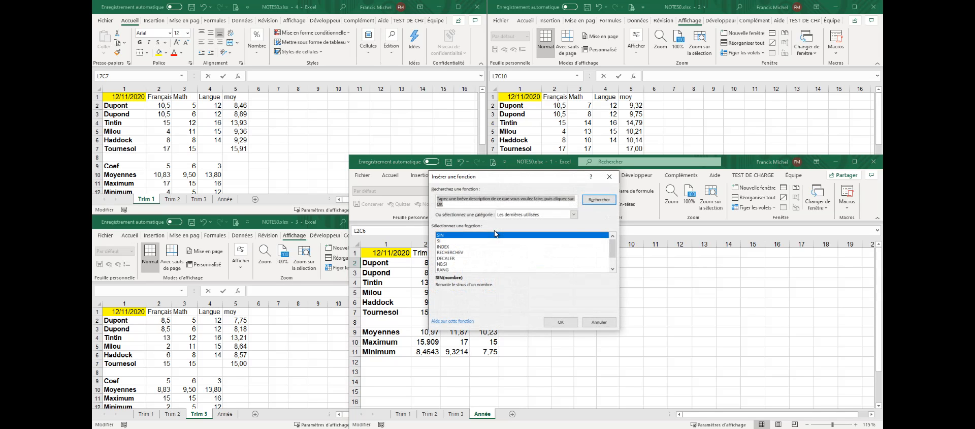
left_click(505, 215)
left_click(504, 228)
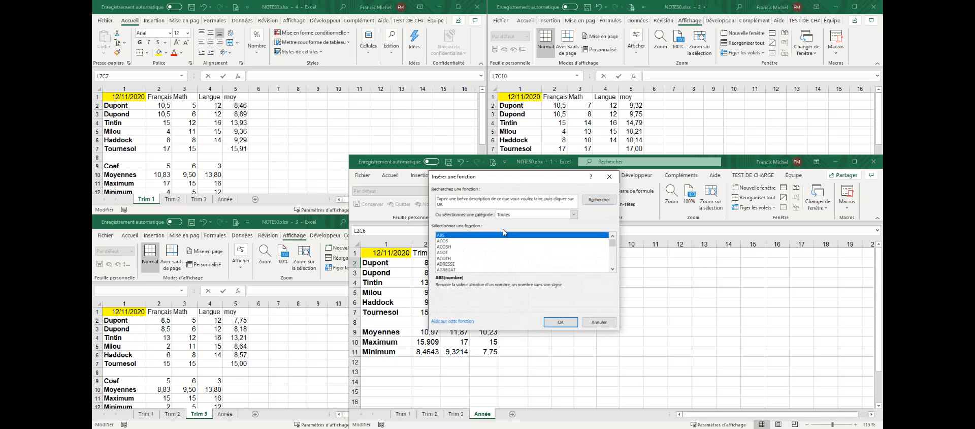
left_click(460, 258)
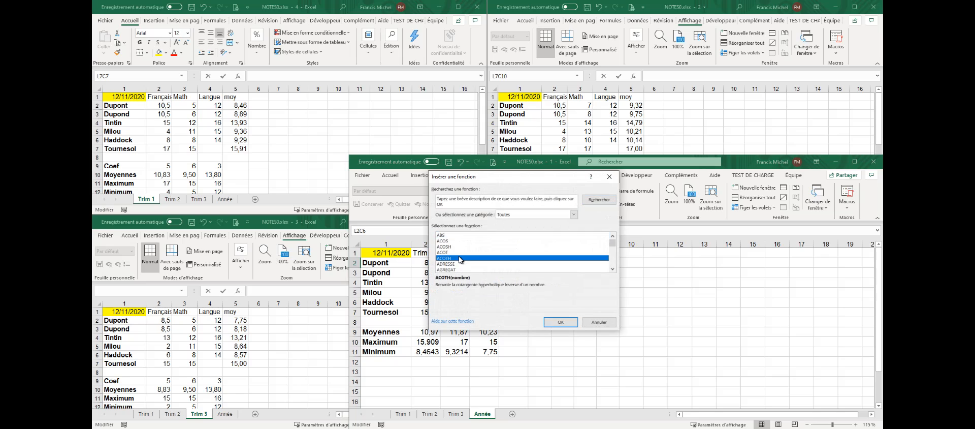
key("r")
scroll(482, 247, "down", 1)
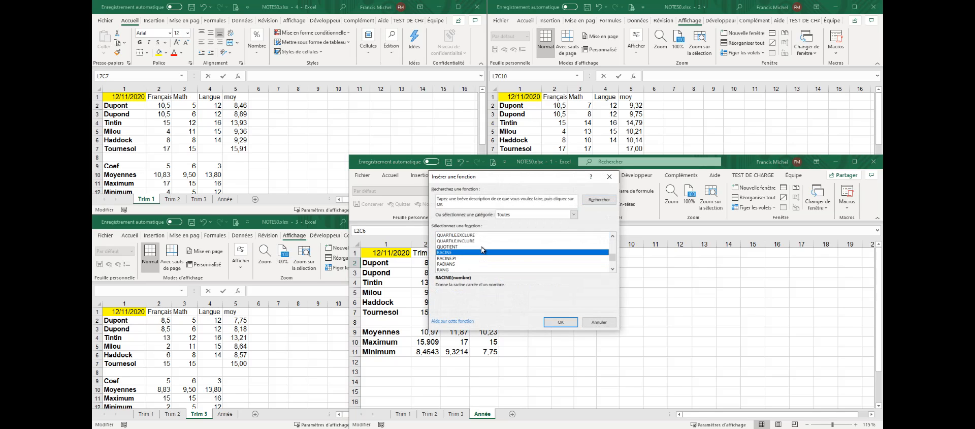
left_click(458, 269)
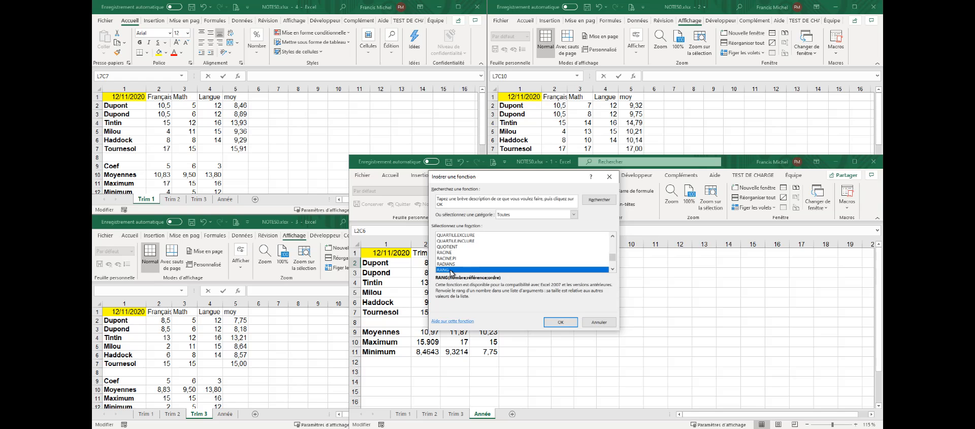
left_click(573, 323)
Step: Set RANG's Nombre to LC(-1) and Référence to the moy values in rows 2 through 7, leaving Ordre empty
left_click_drag(572, 194, 356, 81)
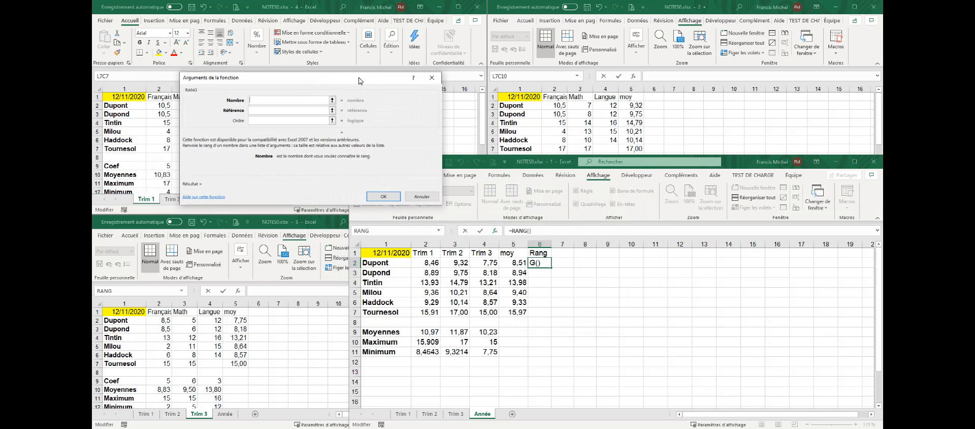
left_click(251, 120)
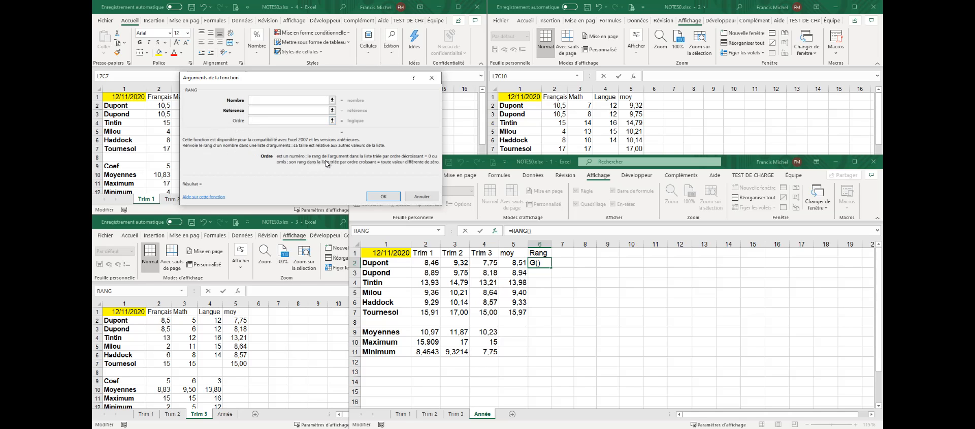
left_click(255, 100)
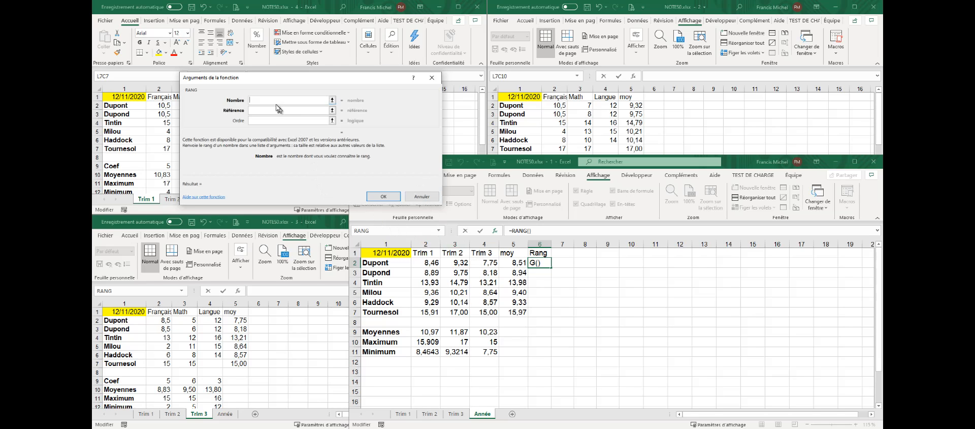
left_click(516, 262)
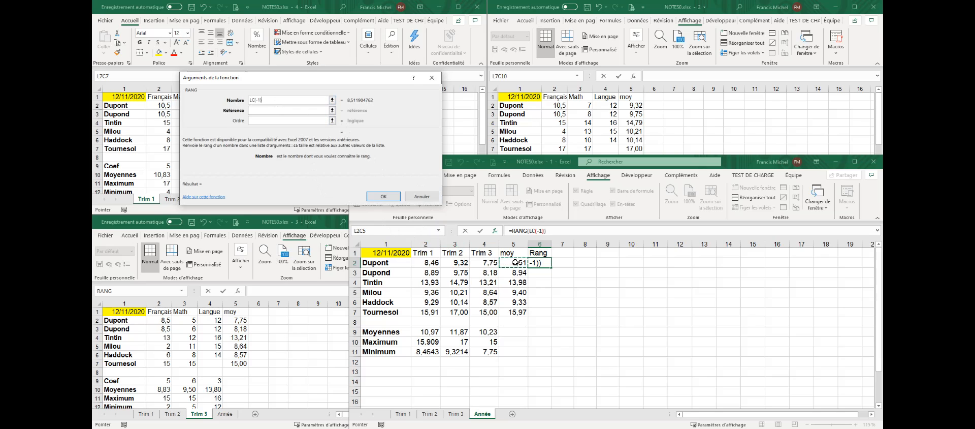
left_click(293, 110)
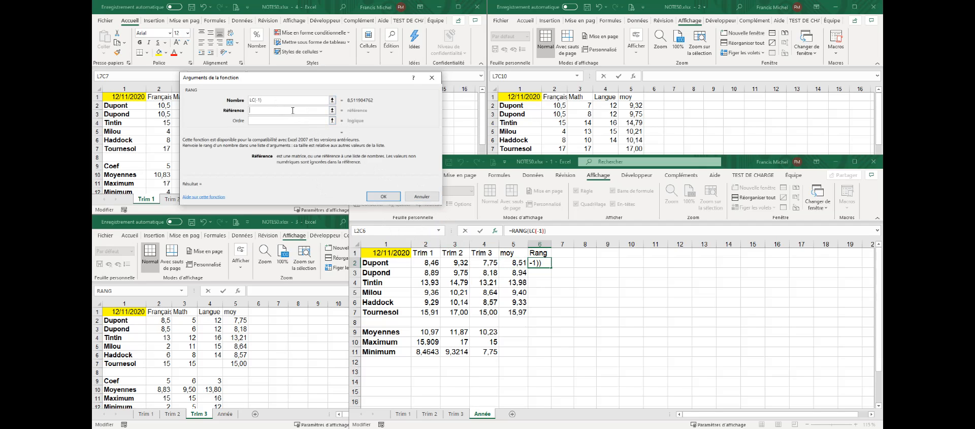
left_click_drag(517, 263, 519, 312)
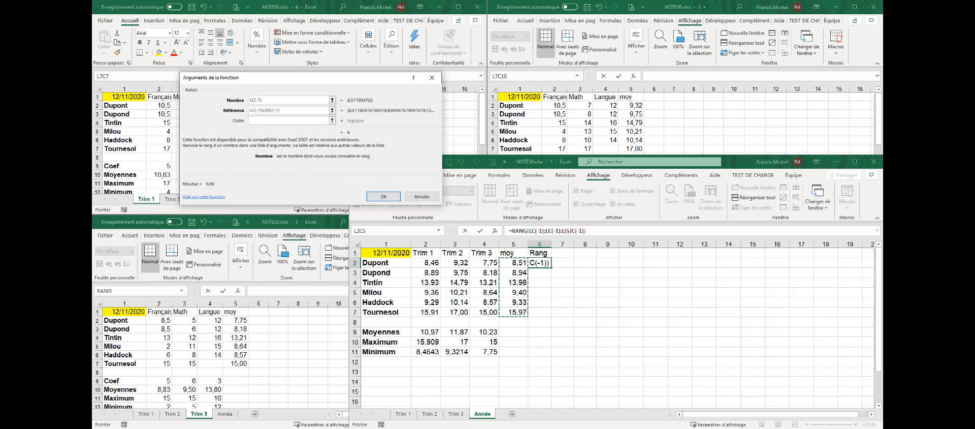
left_click(389, 199)
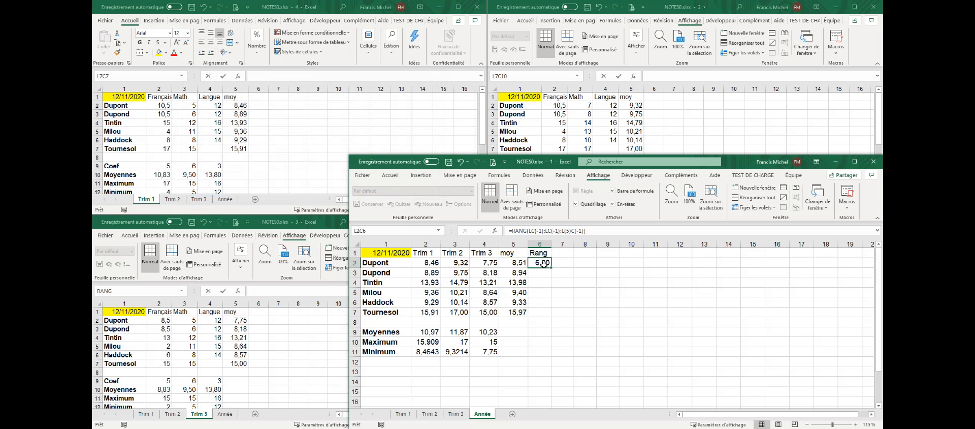
Step: Display the rank in L2C6 without decimals and fill the formula down through row 7
left_click(390, 174)
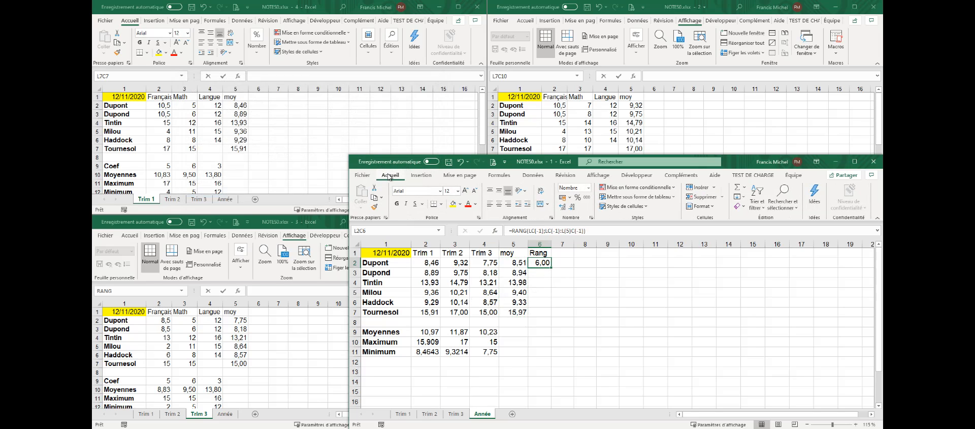
left_click(572, 207)
left_click_drag(551, 270, 555, 311)
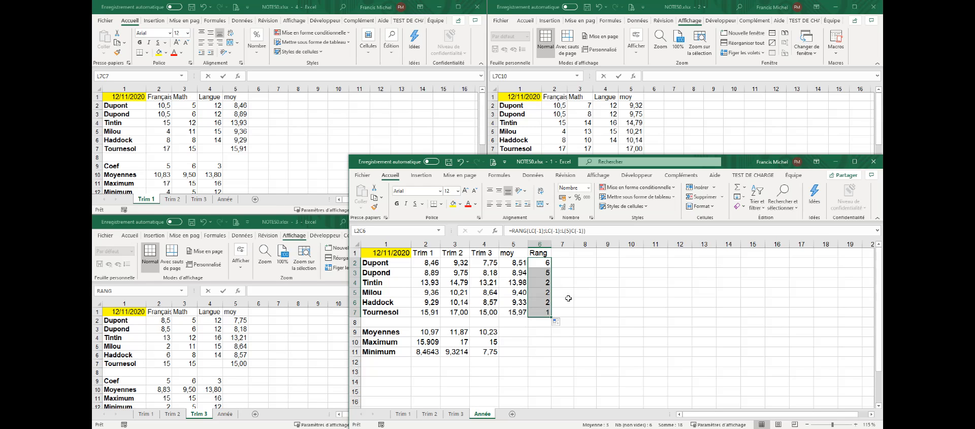
Step: Make the reference range in L2C6's RANG formula absolute as L2C5:L7C5 and refill the Rang column down through row 7
double_click(544, 303)
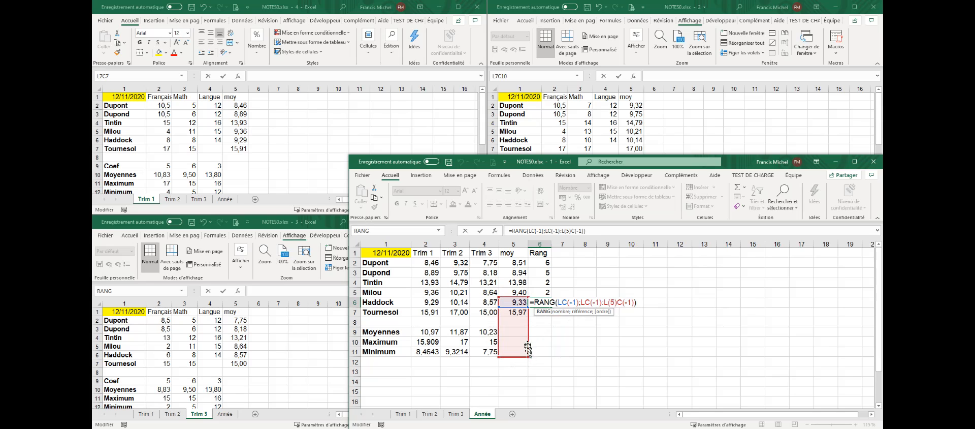
key("Escape")
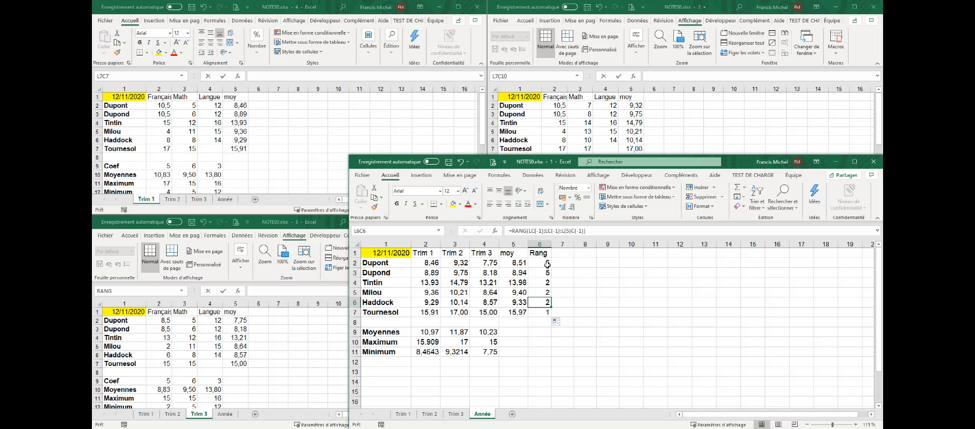
left_click(545, 262)
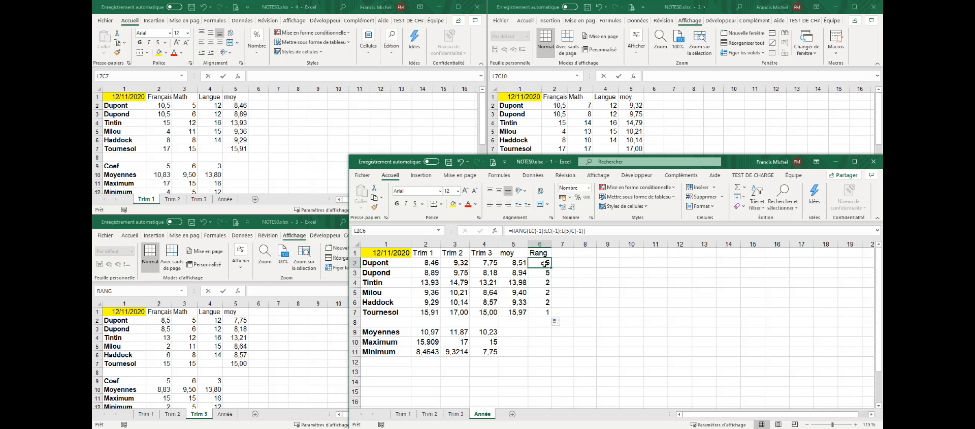
double_click(545, 262)
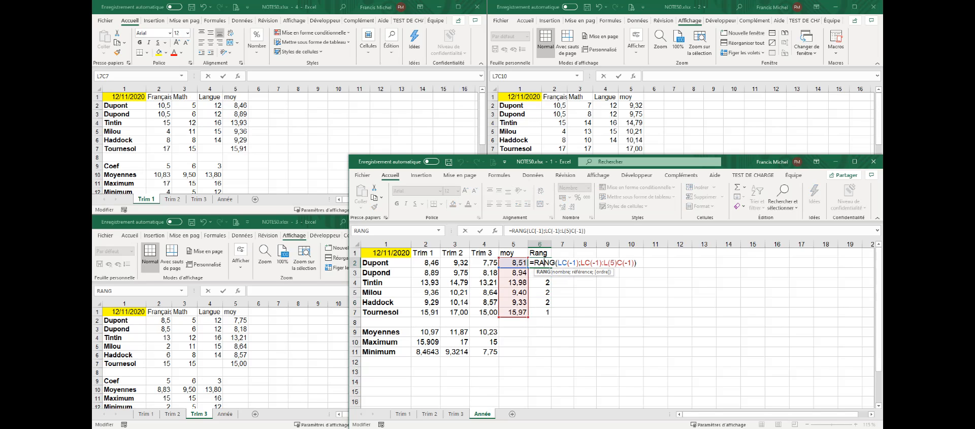
left_click_drag(583, 262, 635, 259)
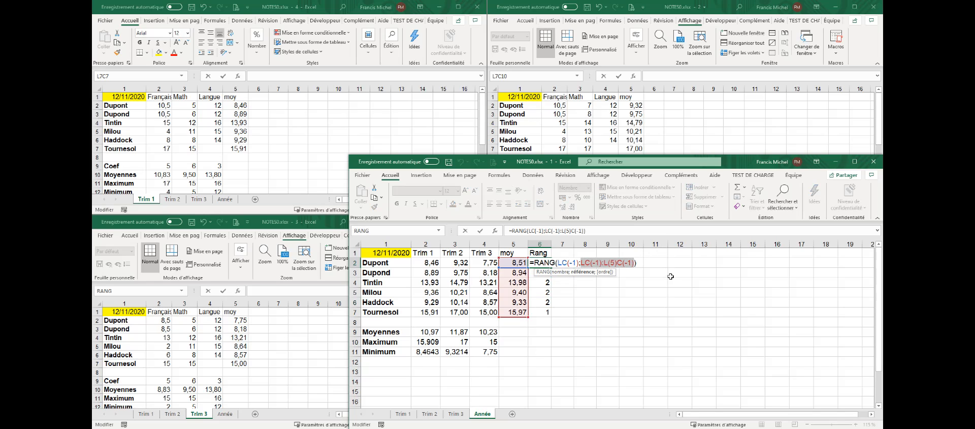
key("F4")
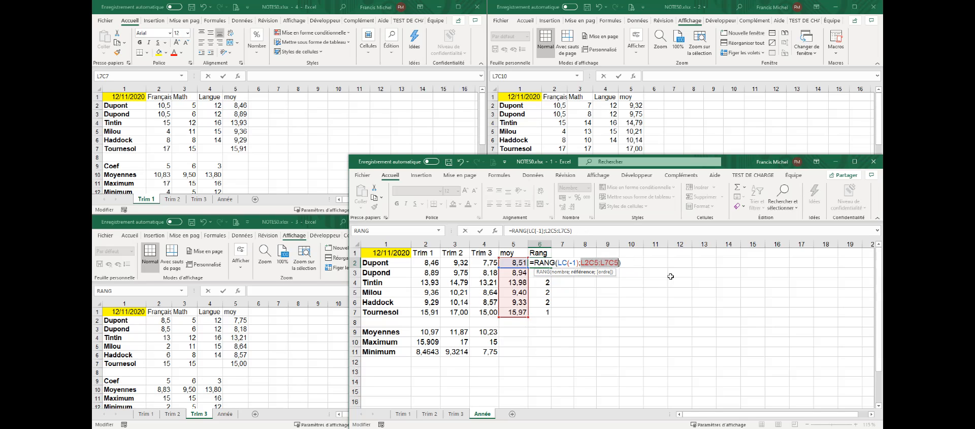
key("Return")
left_click(541, 263)
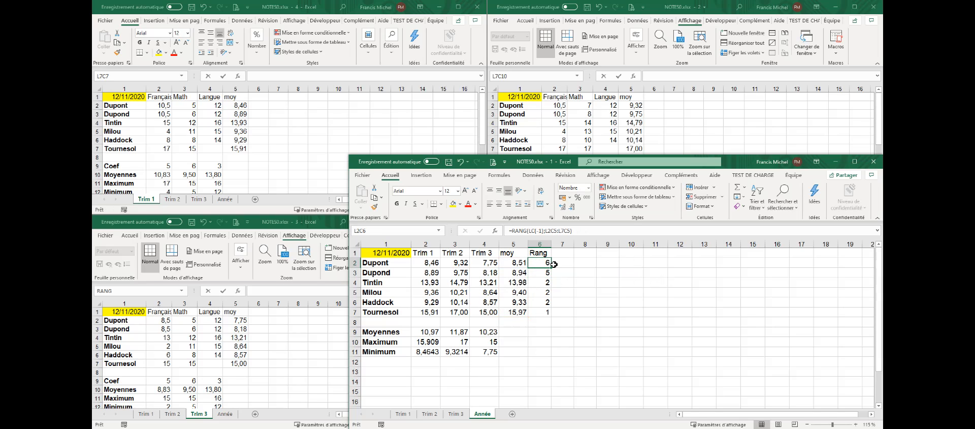
left_click_drag(552, 267, 554, 315)
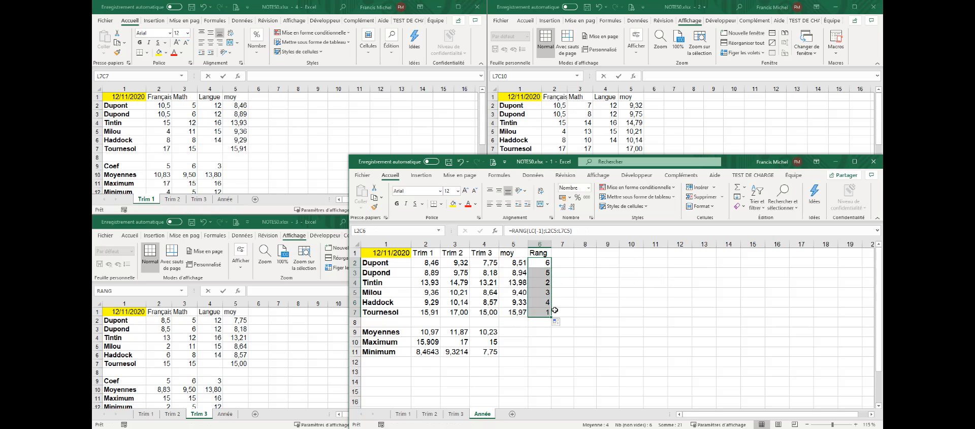
Step: Add the header Admission in cell L1C7 of the Année sheet
left_click(562, 253)
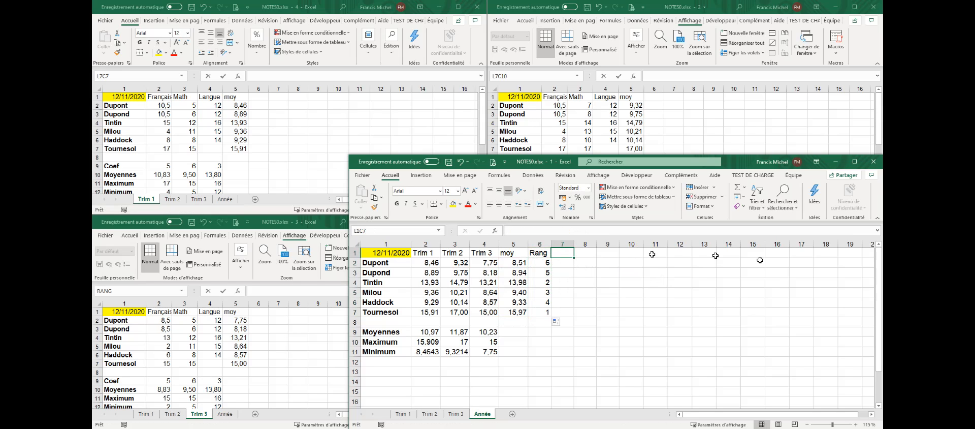
type("Admission")
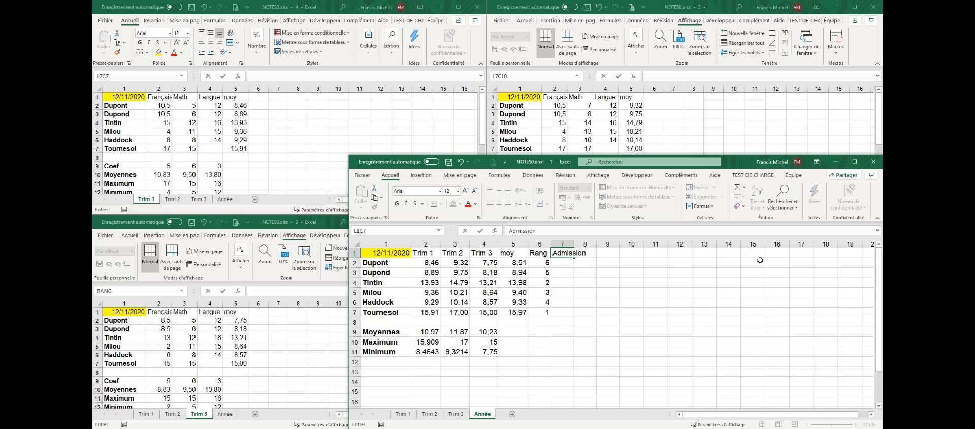
key("Return")
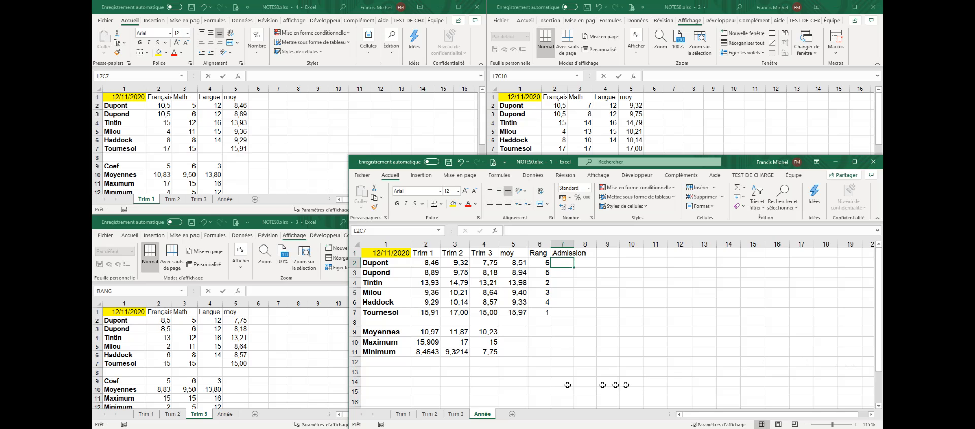
Step: Enter the label Limite 1 in L13C3 and extend the series to L14C3 for Limite 2
left_click(457, 373)
type("L")
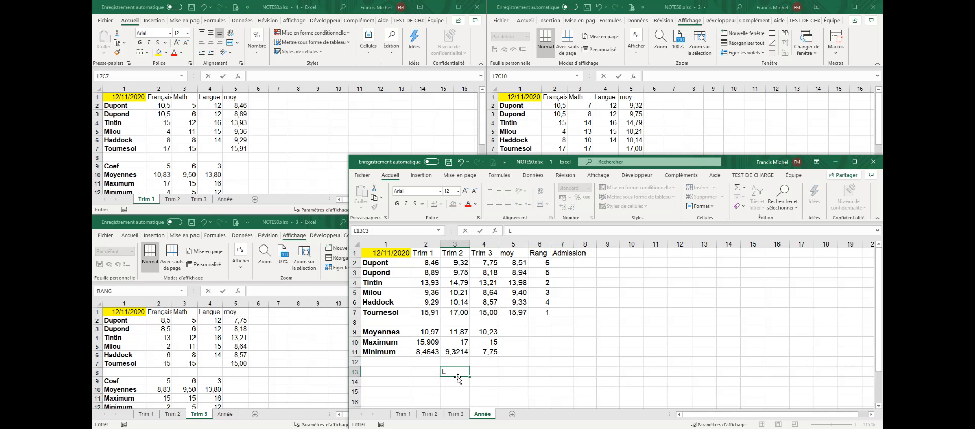
type("imite 1")
key("Return")
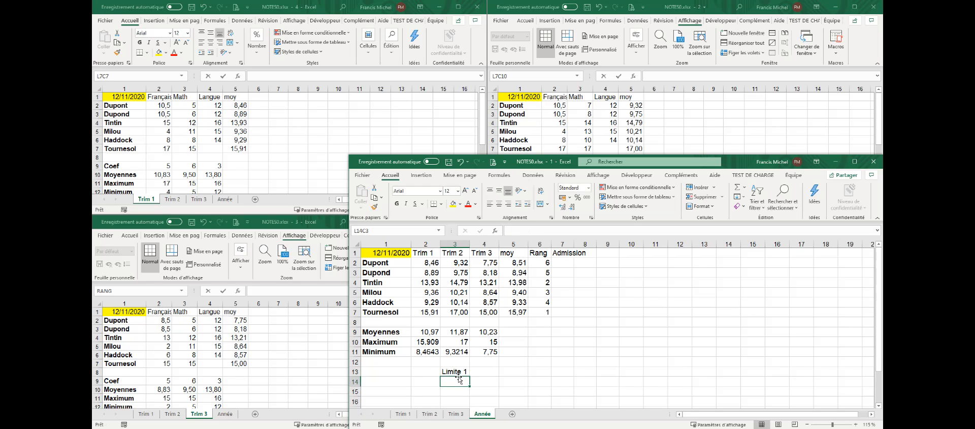
left_click(455, 371)
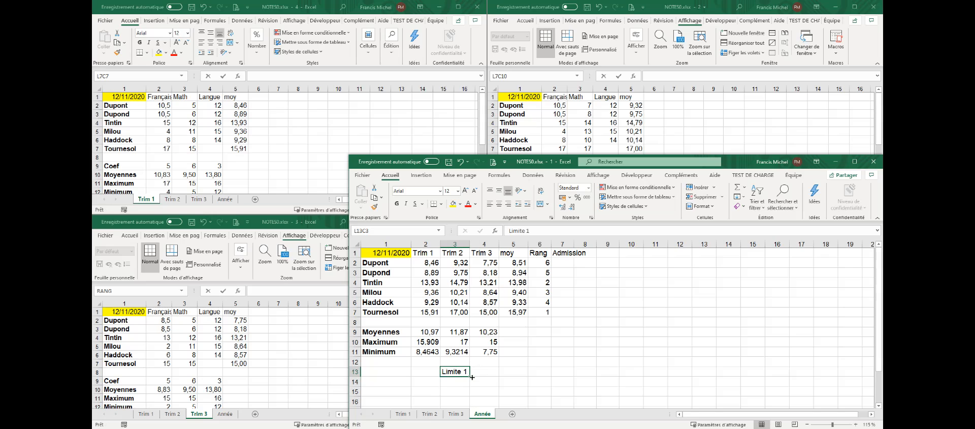
left_click_drag(472, 379, 472, 391)
Step: Enter the threshold 9 for Limite 1 in L13C4 and 10 for Limite 2 in L14C4
left_click(479, 372)
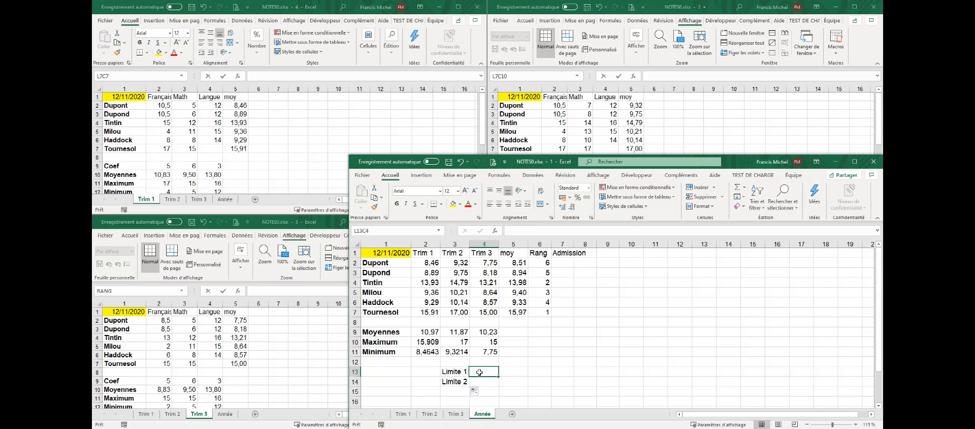
type("9")
key("Return")
type("10")
Step: Name cell L13C4 Limite1 and cell L14C4 Limite2
left_click(477, 373)
left_click(401, 231)
type("Limite1")
key("Return")
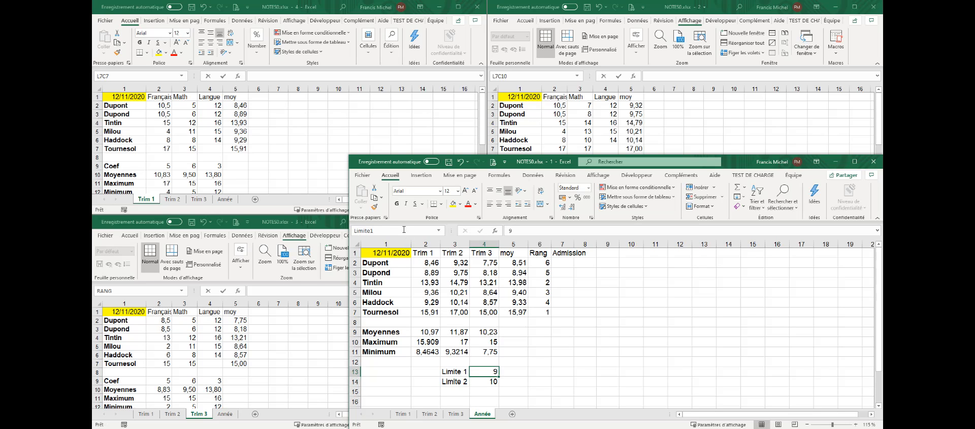
left_click(477, 382)
left_click(386, 231)
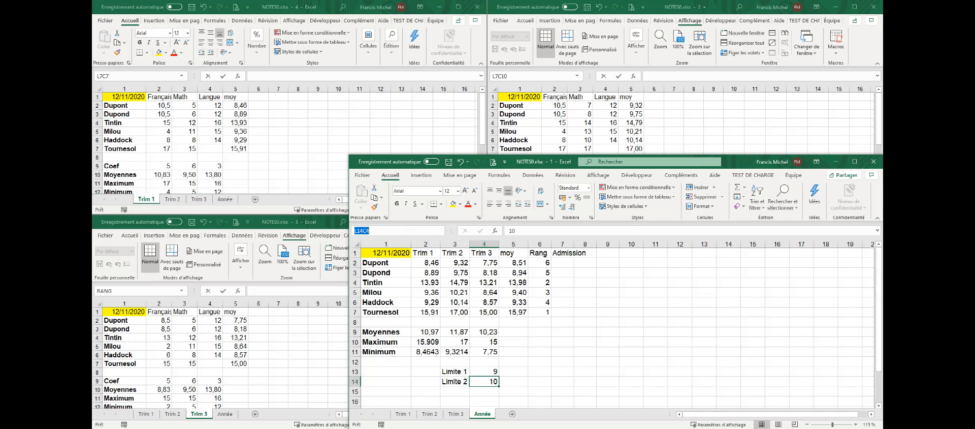
type("Limite2")
Step: Enter the labels Admis, Rattrapage and Refusé in cells L9C7 to L11C7 of the Année sheet
left_click(563, 333)
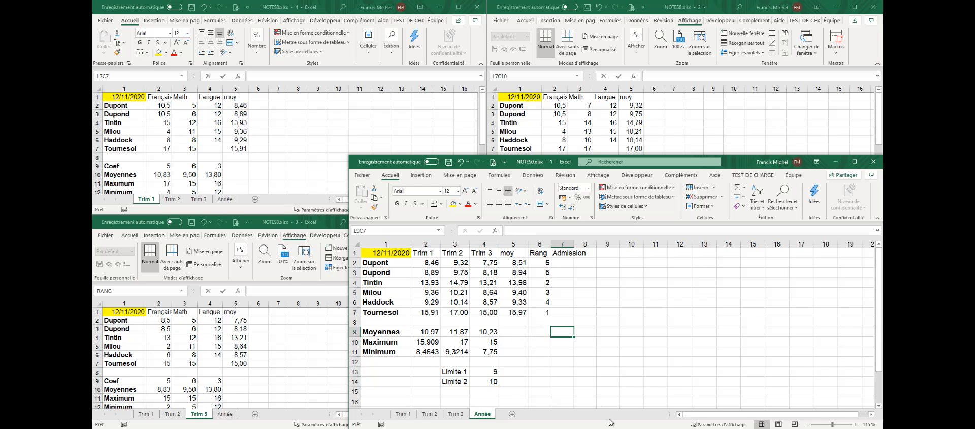
type("Admis")
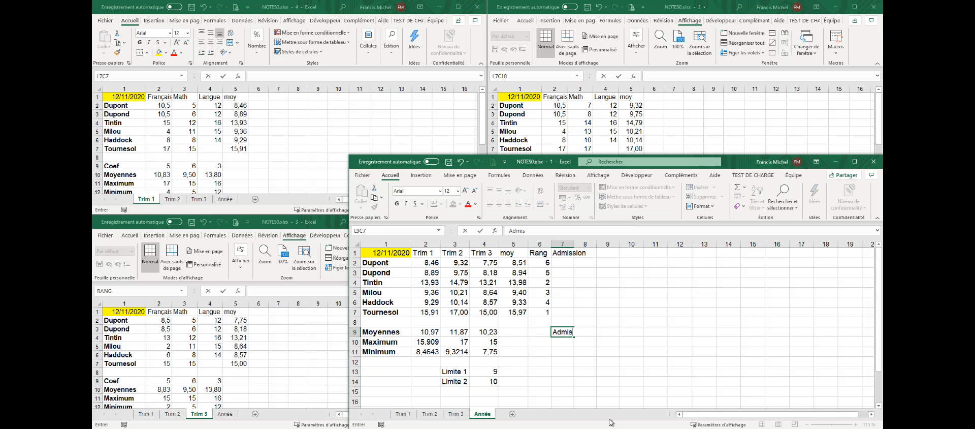
key("Return")
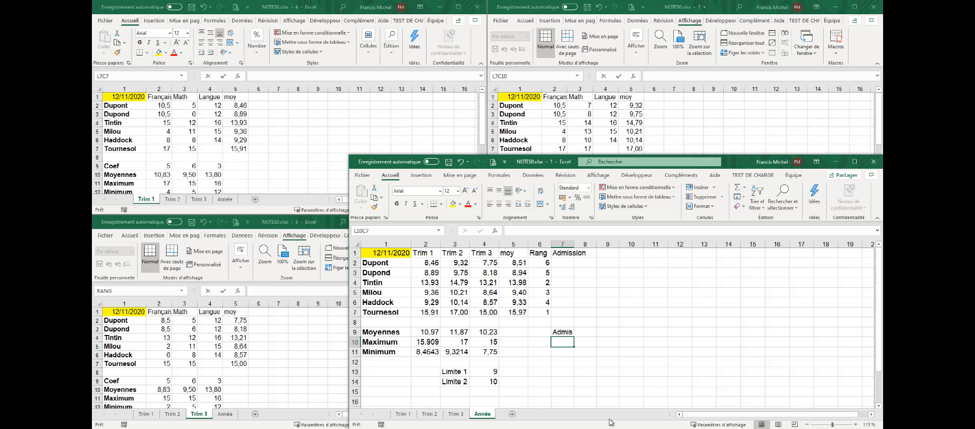
type("Rat")
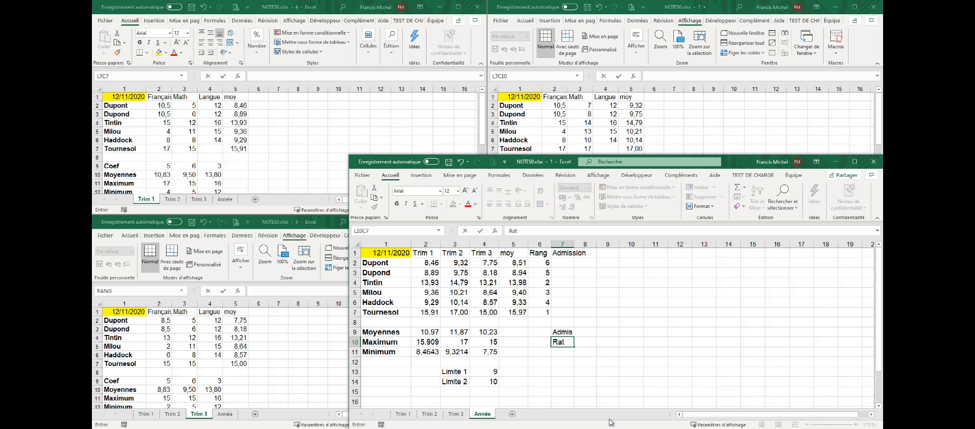
type("trapage")
key("Return")
type("Re")
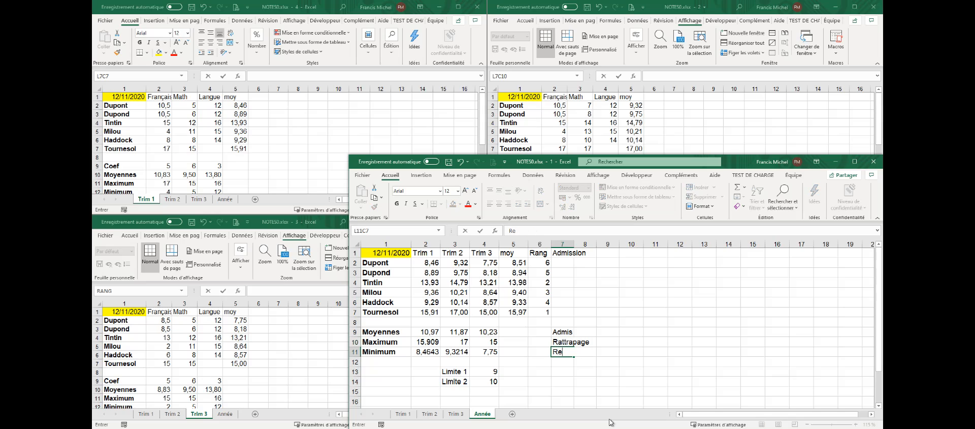
type("fuse")
key("Return")
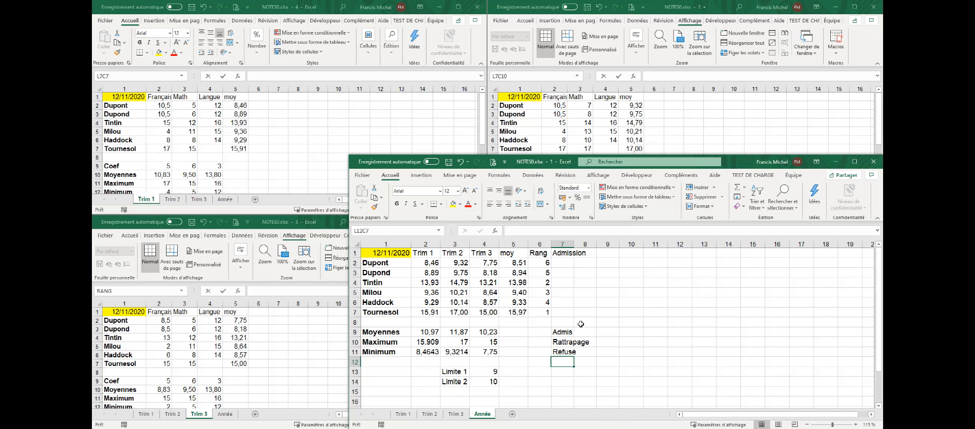
Step: Start an SI formula in L2C7 testing whether the average LC(-2) is below Limite1, with absolute reference L11C7 as the true value
left_click(565, 263)
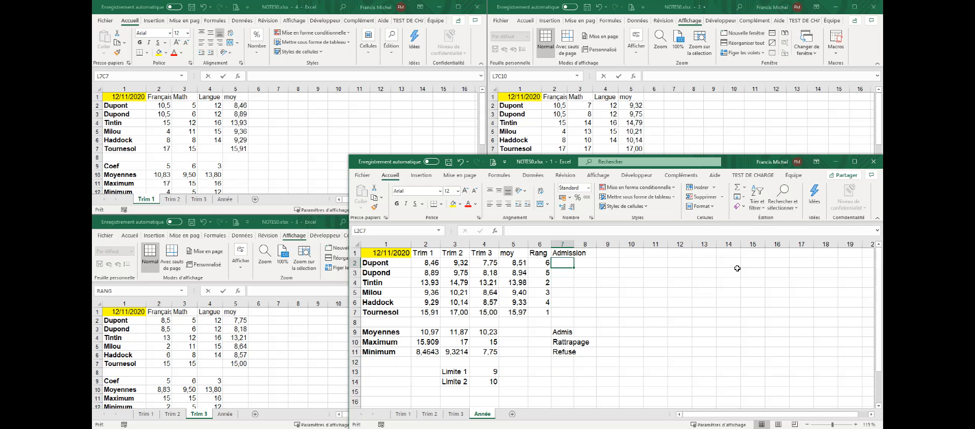
type("=si(")
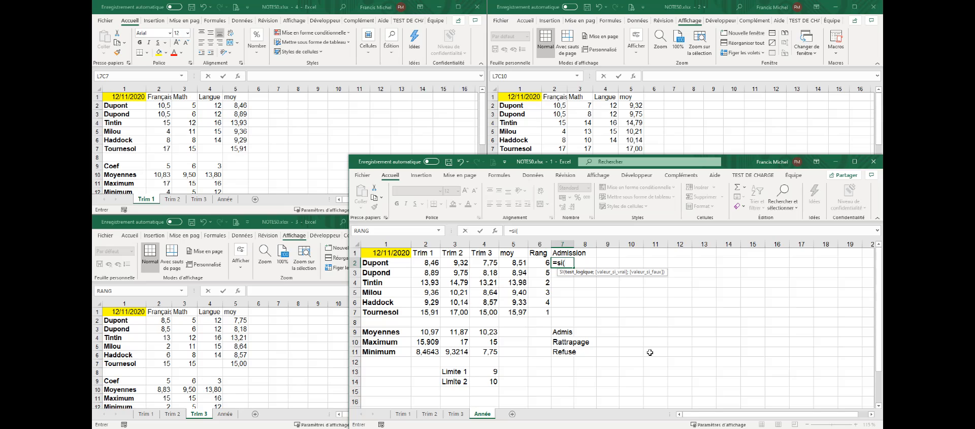
left_click(515, 263)
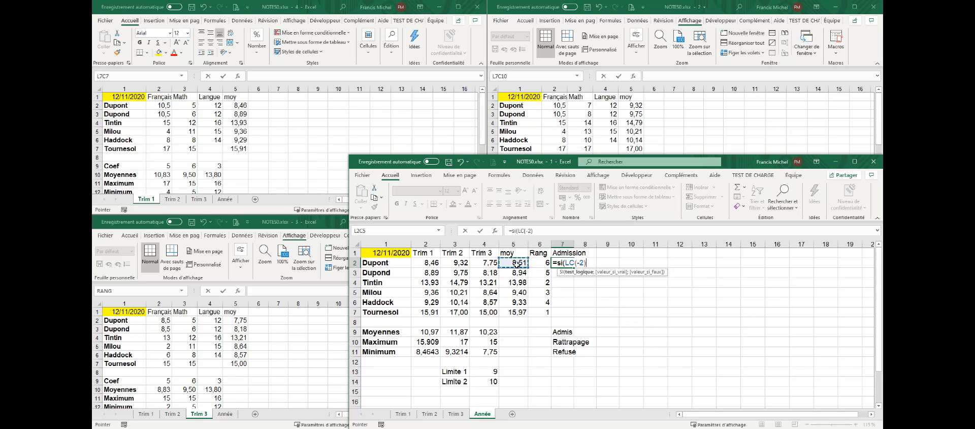
type("<l")
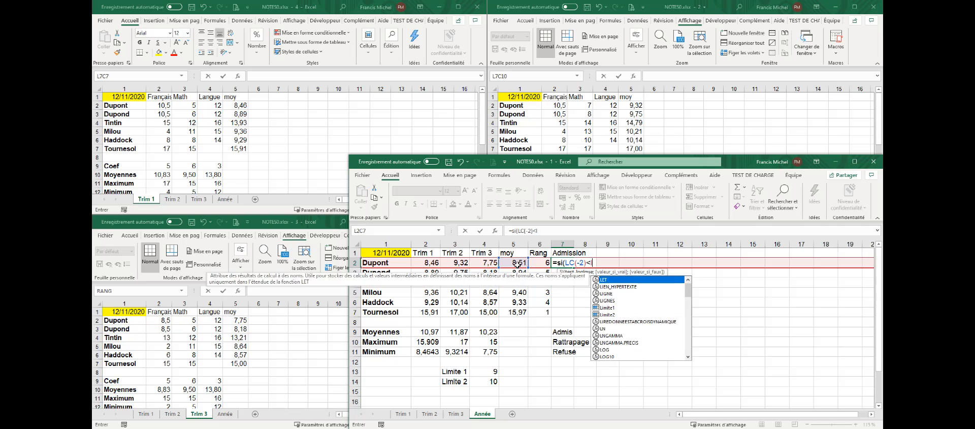
type("imite1")
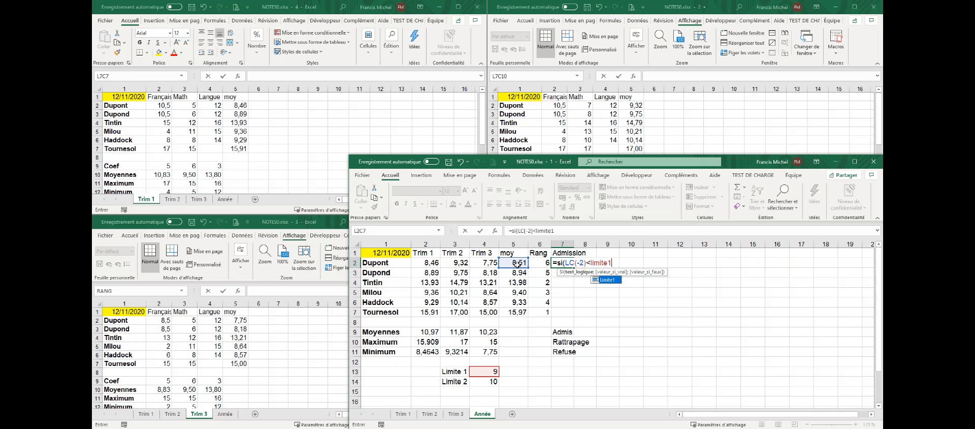
type(";")
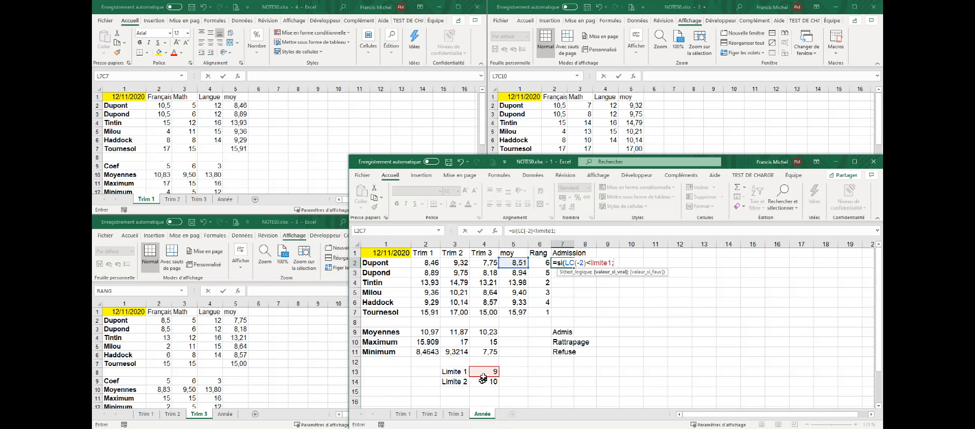
left_click(564, 353)
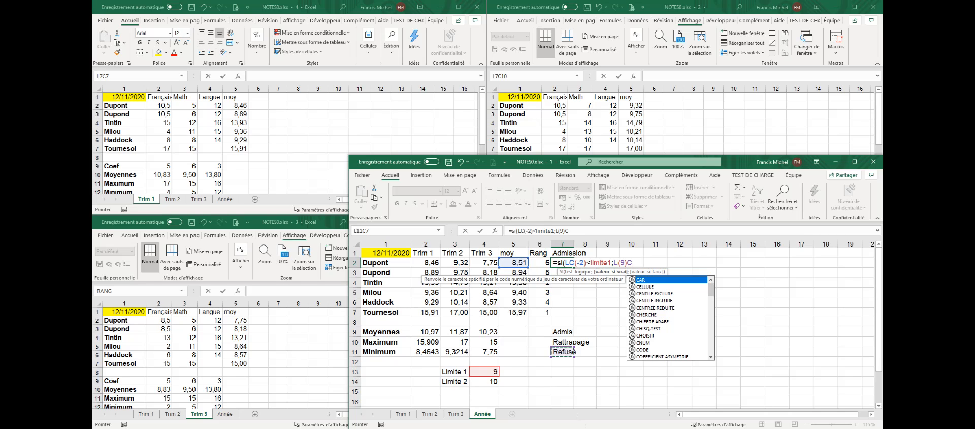
key("F4")
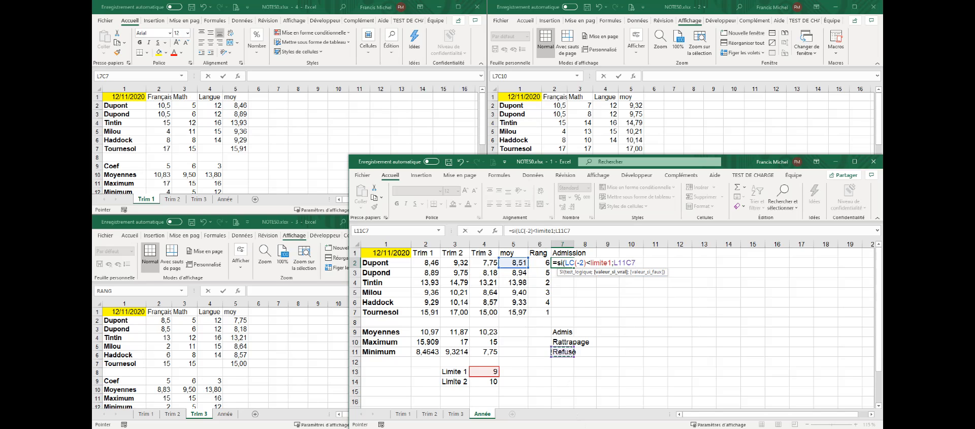
type(";")
Step: Complete the formula with a nested SI testing LC(-2)<Limite2, with absolute references L10C7 as the true value and L9C7 as the false value
type("si(")
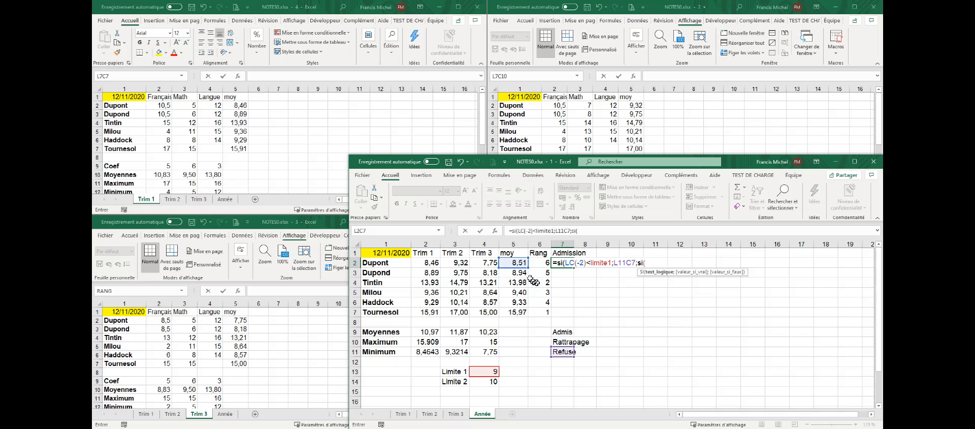
left_click(516, 262)
type("<")
left_click(483, 382)
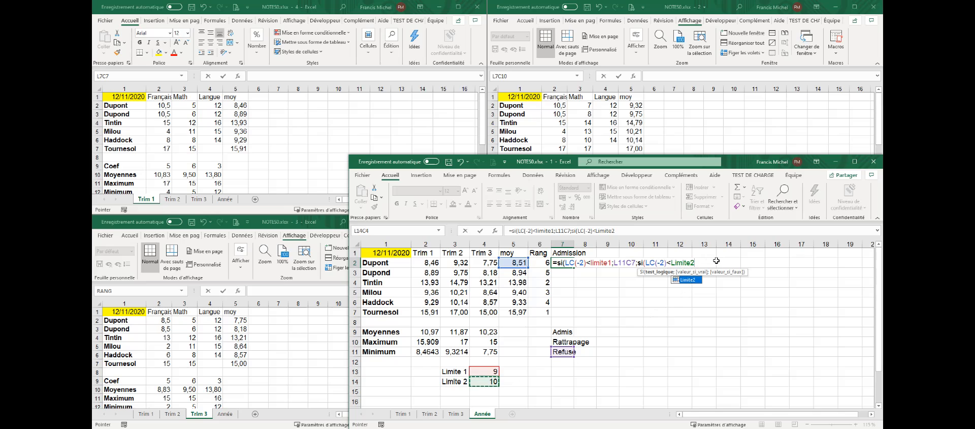
type(";")
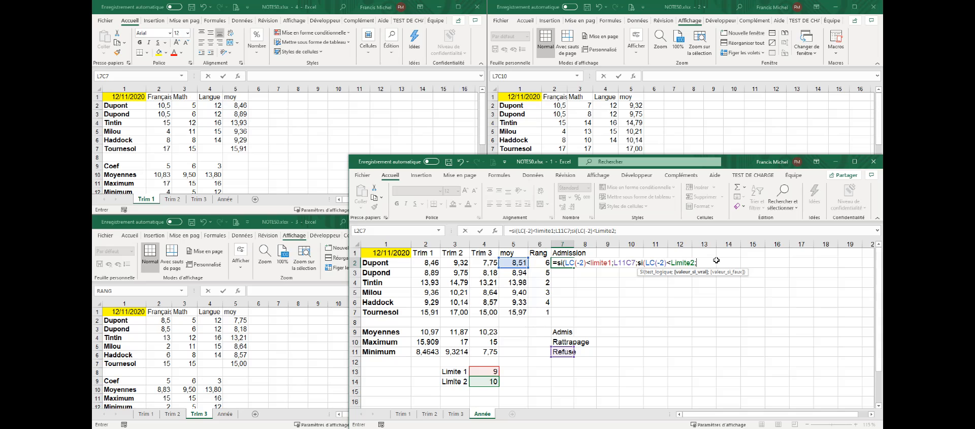
left_click(564, 344)
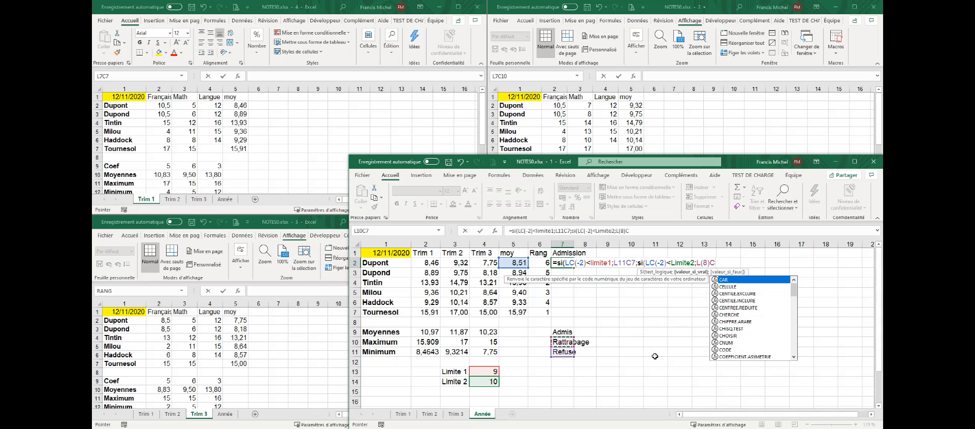
key("F4")
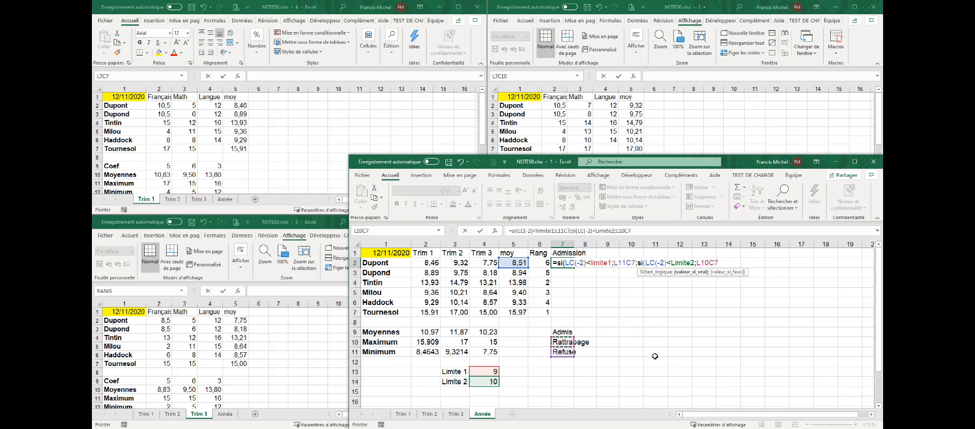
type(";")
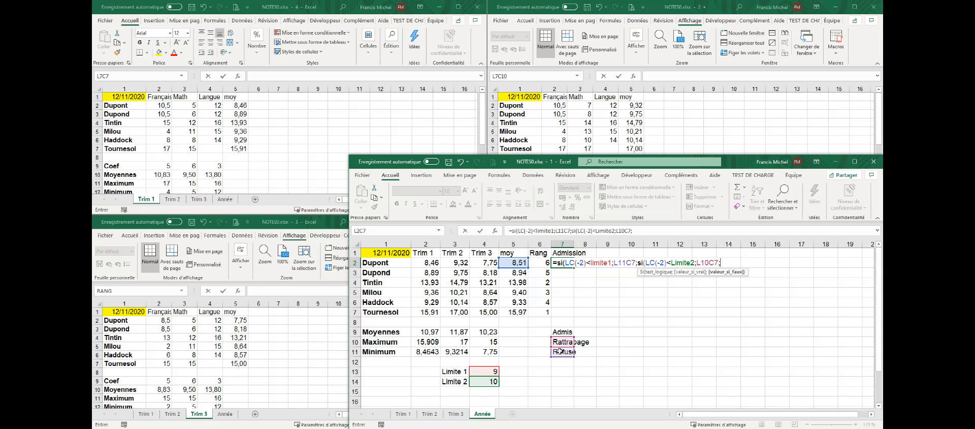
left_click(561, 331)
key("F4")
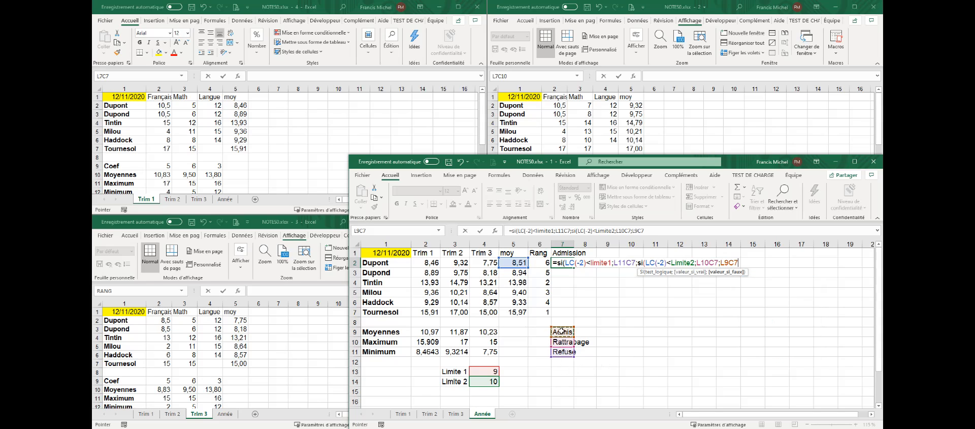
type(")")
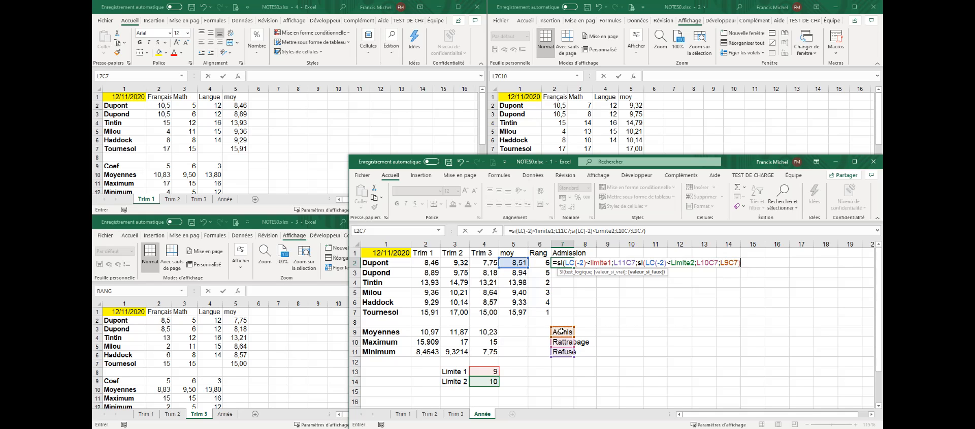
type(")")
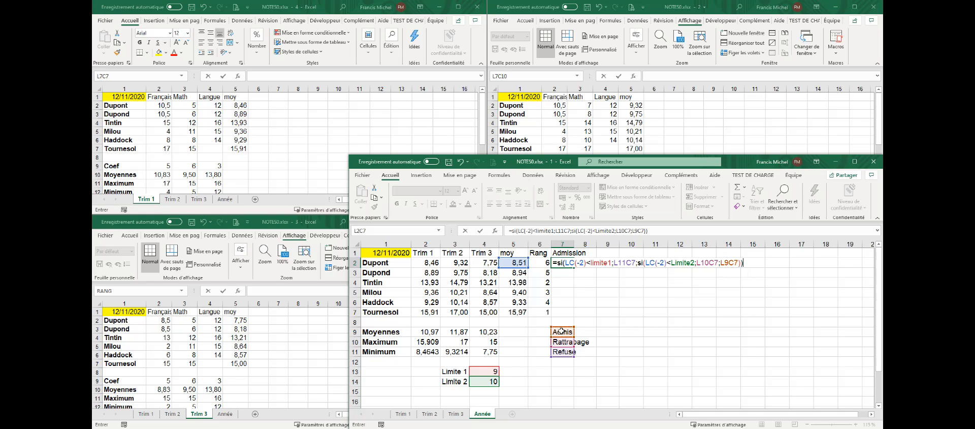
key("Return")
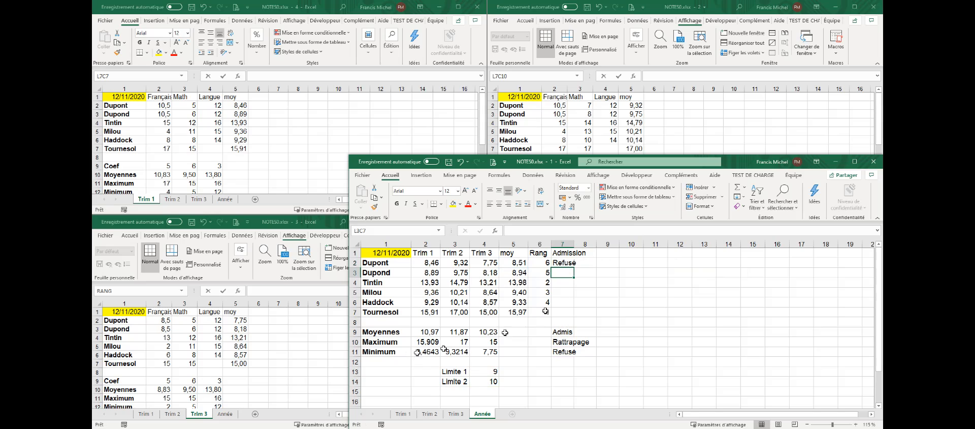
Step: Fill the admission formula from L2C7 down to L7C7 and check the copied formula in L6C7
left_click(564, 265)
left_click_drag(574, 268, 576, 316)
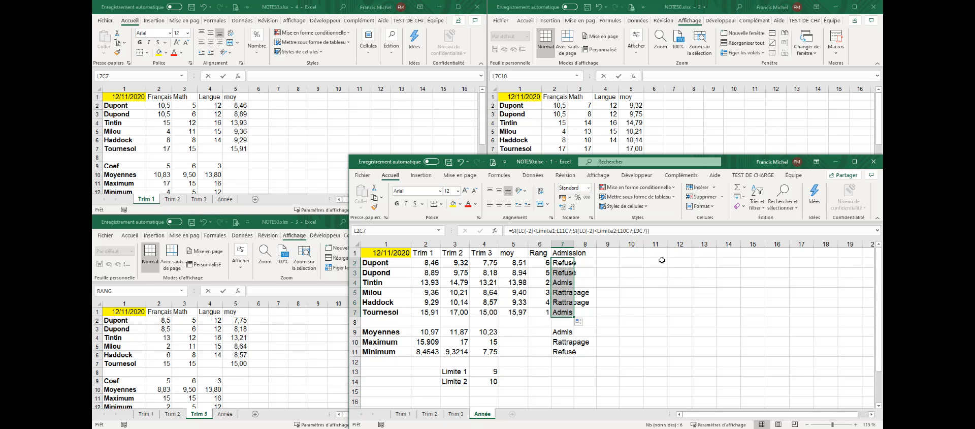
double_click(563, 303)
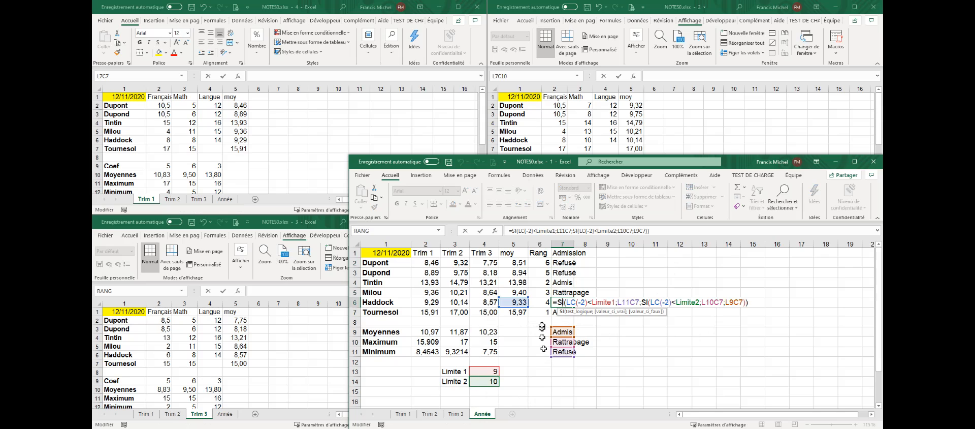
key("Escape")
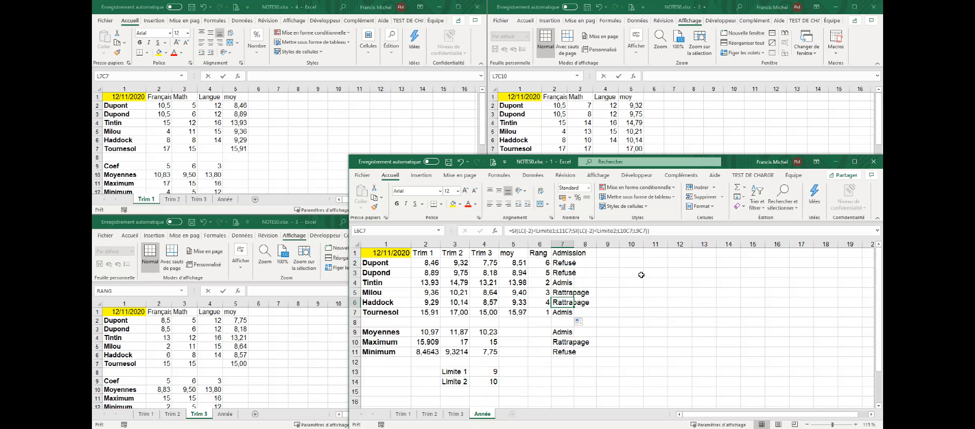
Step: Insert the NB.SI function in cell L9C6, beside the Admis label
left_click(538, 333)
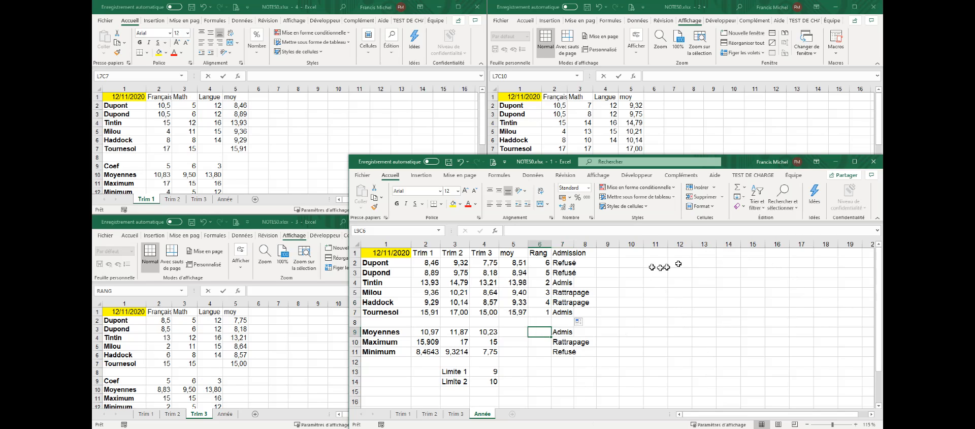
left_click(495, 230)
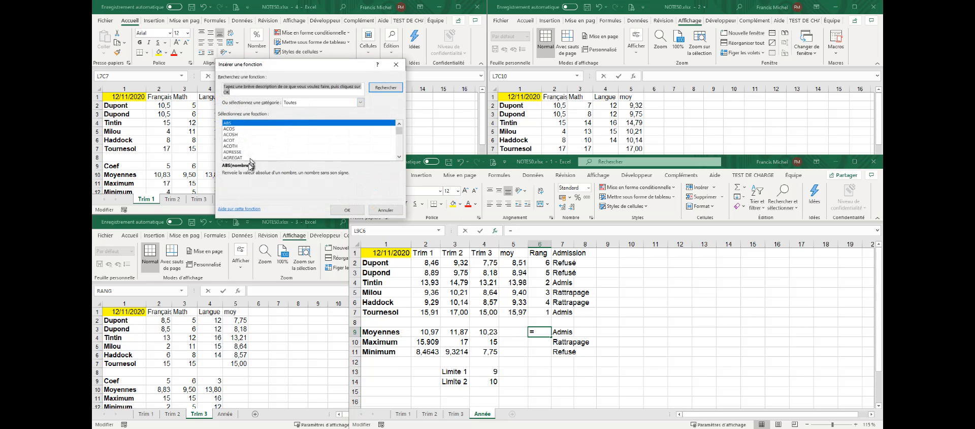
left_click(237, 152)
key("n")
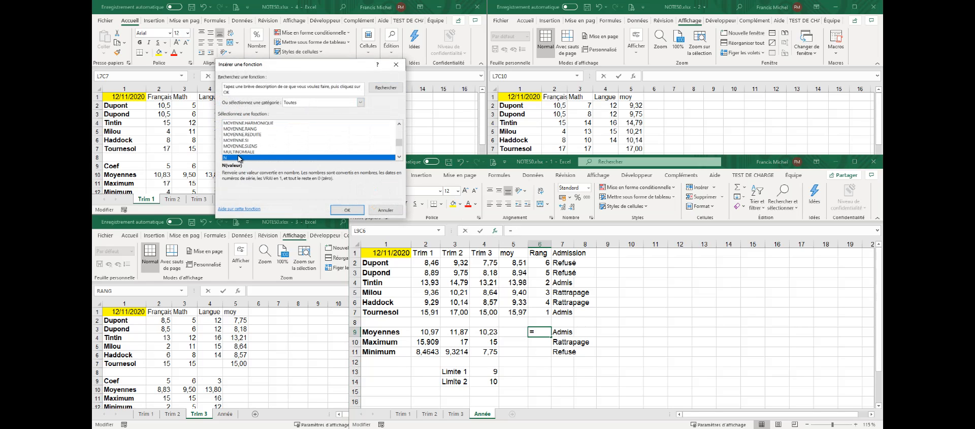
scroll(256, 154, "down", 2)
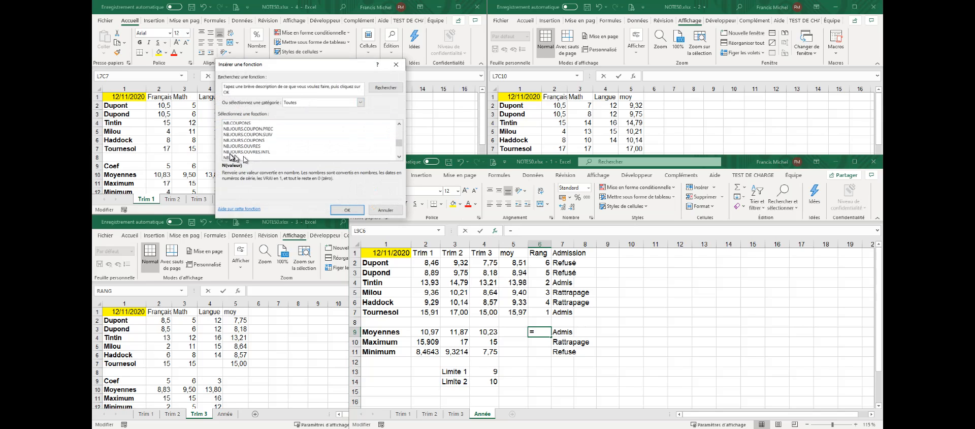
left_click(233, 157)
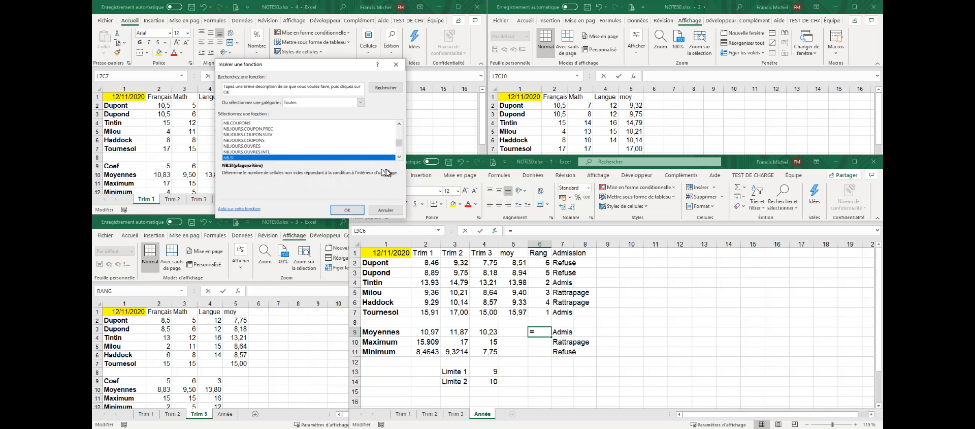
left_click(347, 210)
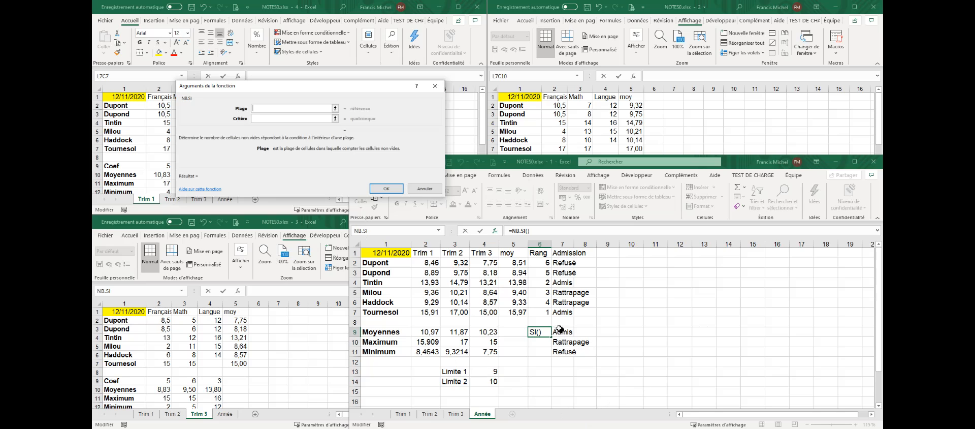
Step: Complete NB.SI in L9C6 with absolute range L2C7:L7C7 and criterion LC(1), then fill the formula down to L11C6
left_click_drag(562, 262, 571, 313)
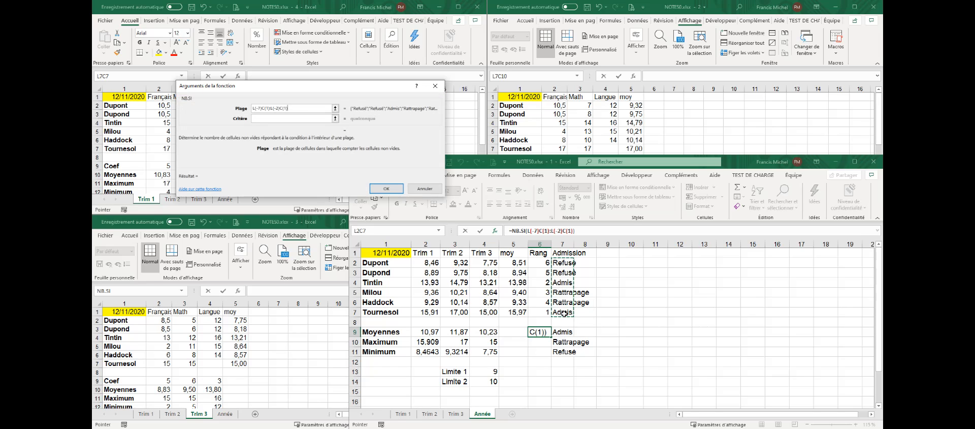
key("F4")
left_click(293, 118)
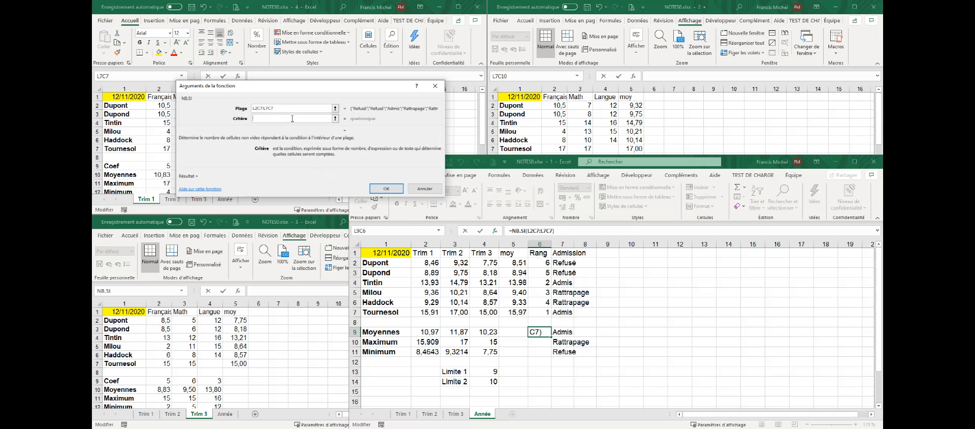
left_click(567, 332)
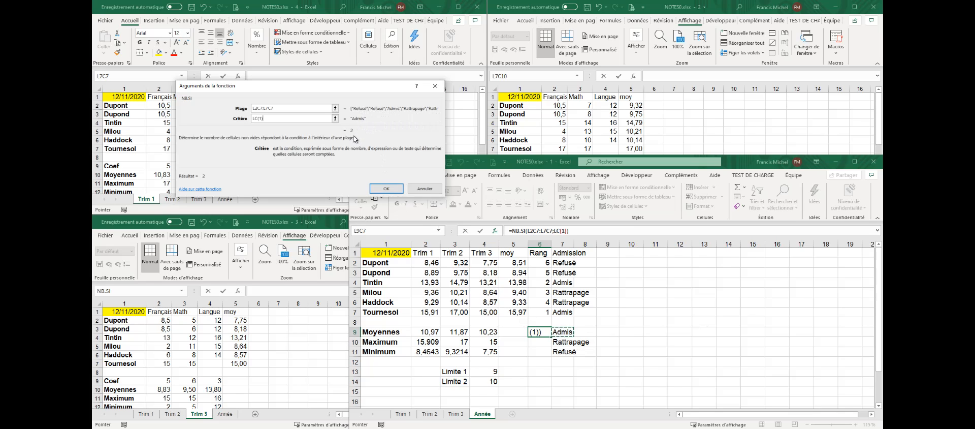
left_click(381, 188)
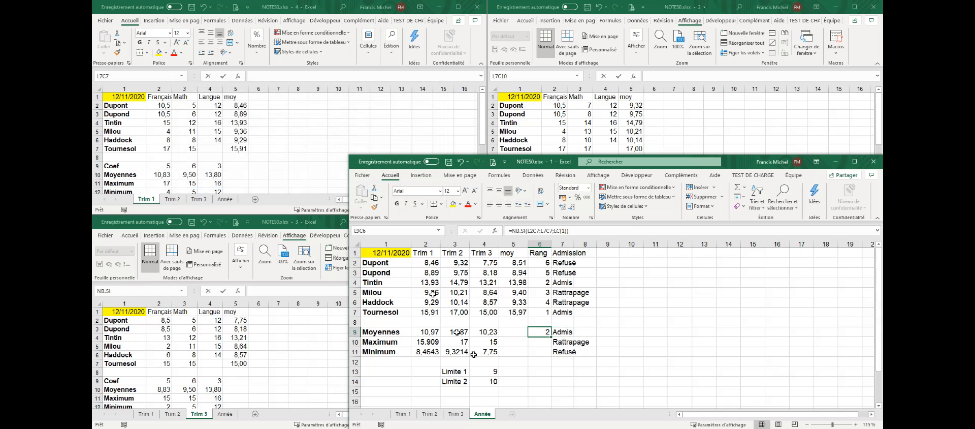
left_click_drag(553, 338, 552, 356)
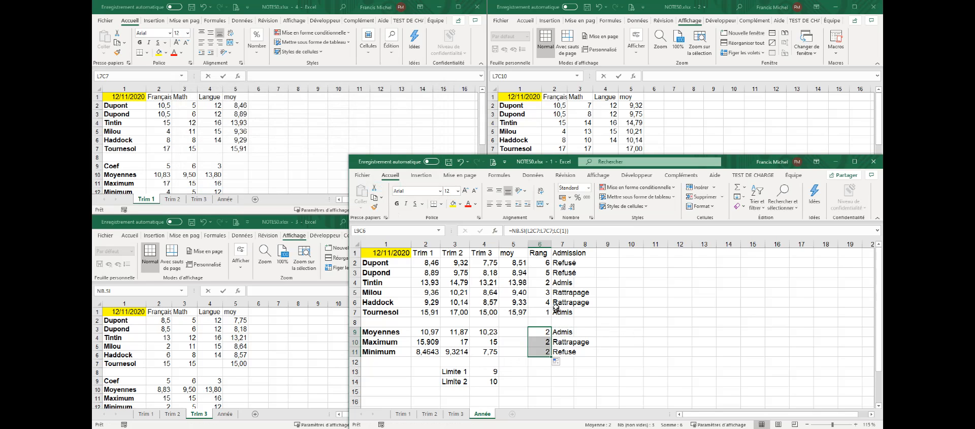
Step: Create a conditional formatting rule for the moy averages L2C5:L7C5, matching cell values "inférieure à" =limite1
left_click_drag(514, 262, 514, 312)
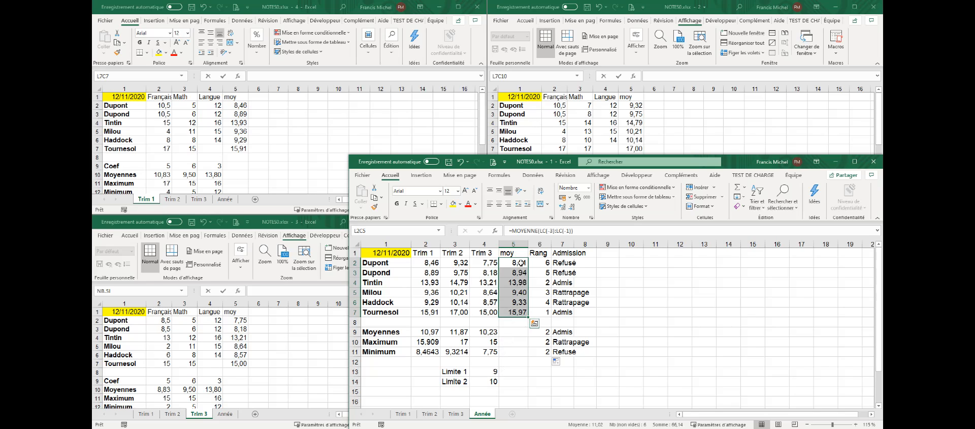
left_click(641, 188)
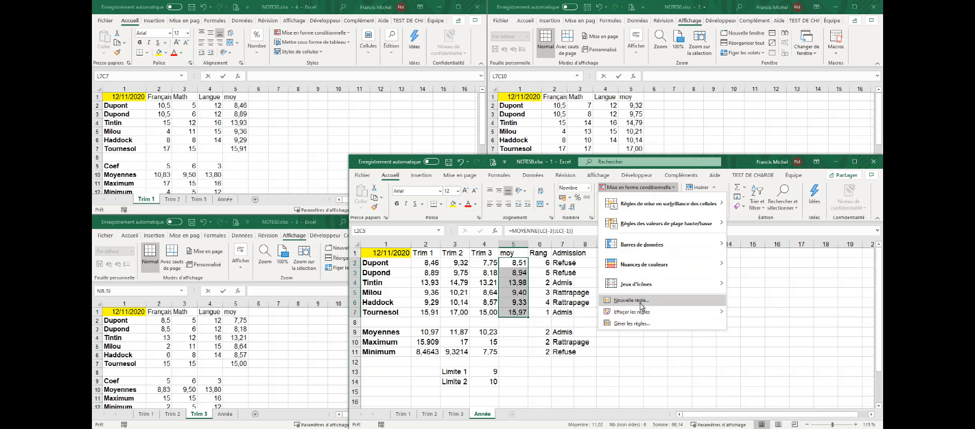
left_click(642, 324)
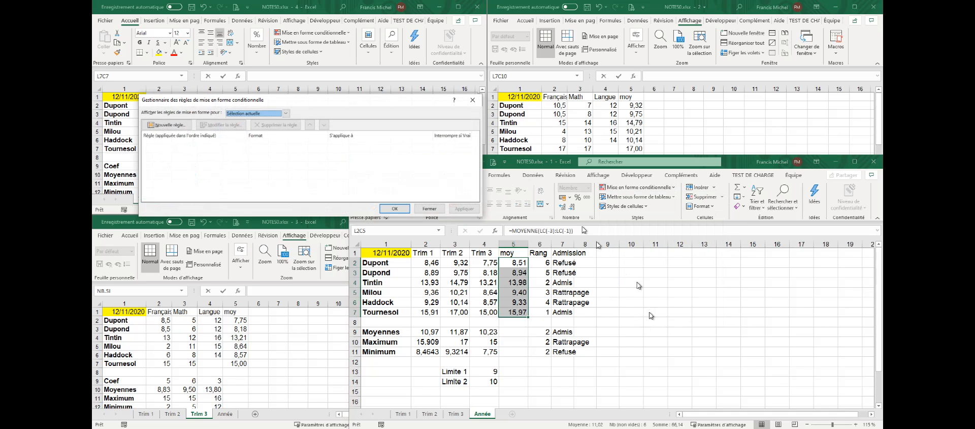
left_click_drag(309, 105, 508, 106)
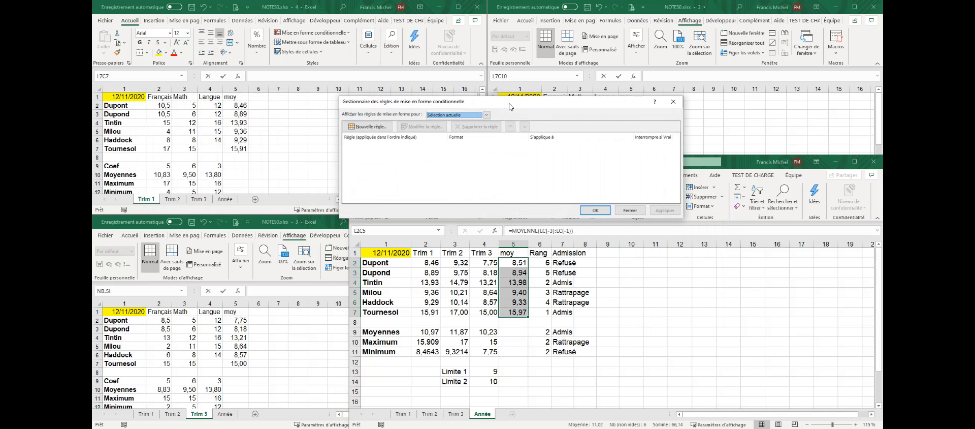
left_click(369, 126)
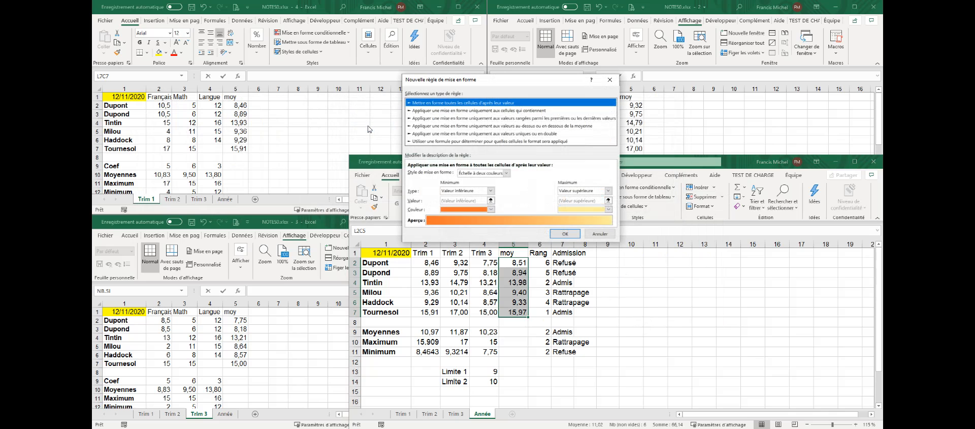
left_click_drag(472, 77, 470, 46)
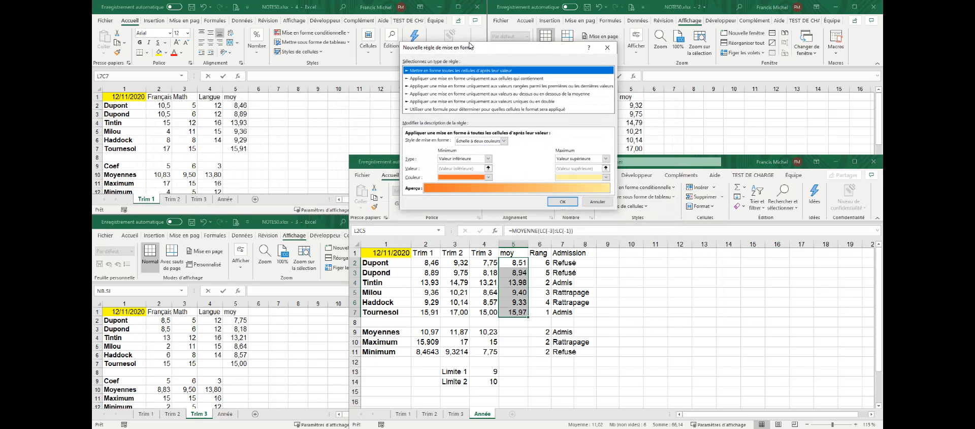
left_click(426, 80)
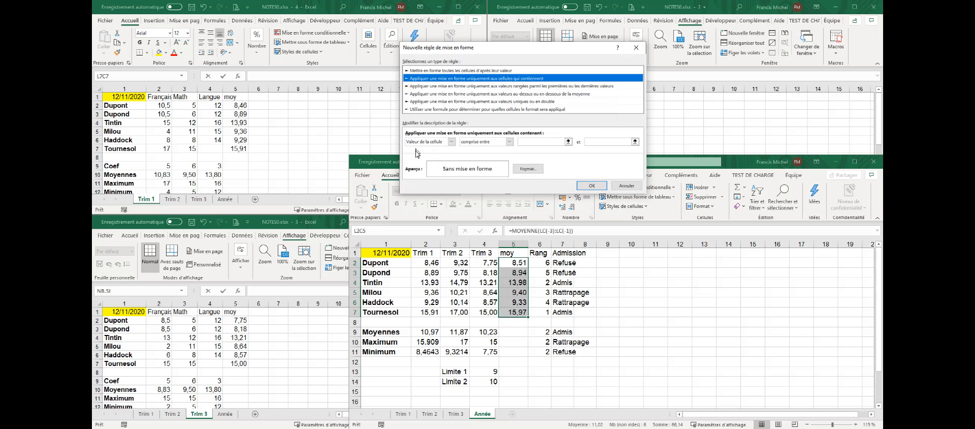
left_click(510, 142)
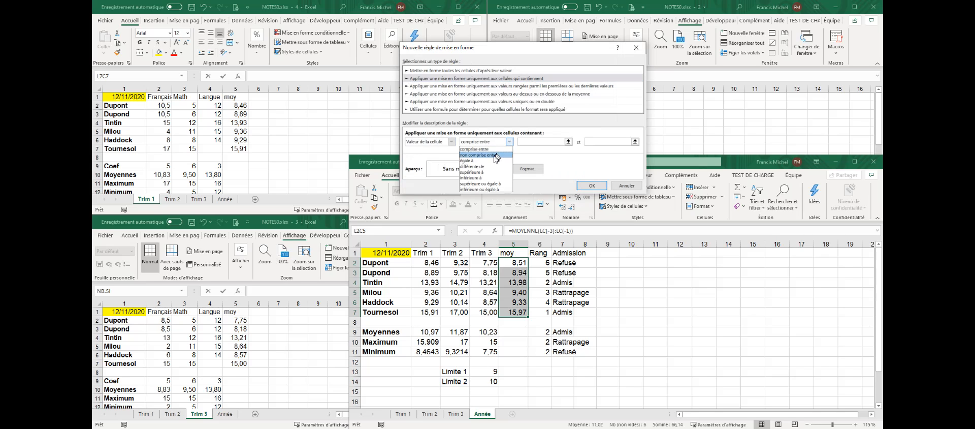
left_click(485, 178)
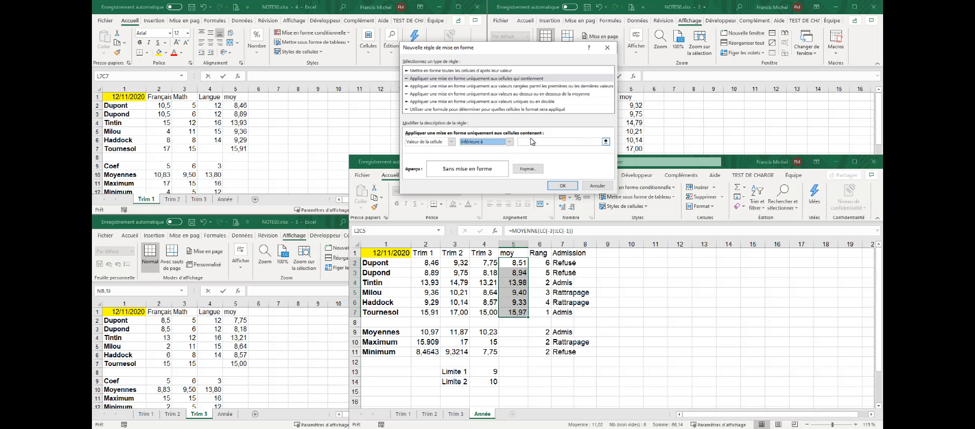
left_click(531, 143)
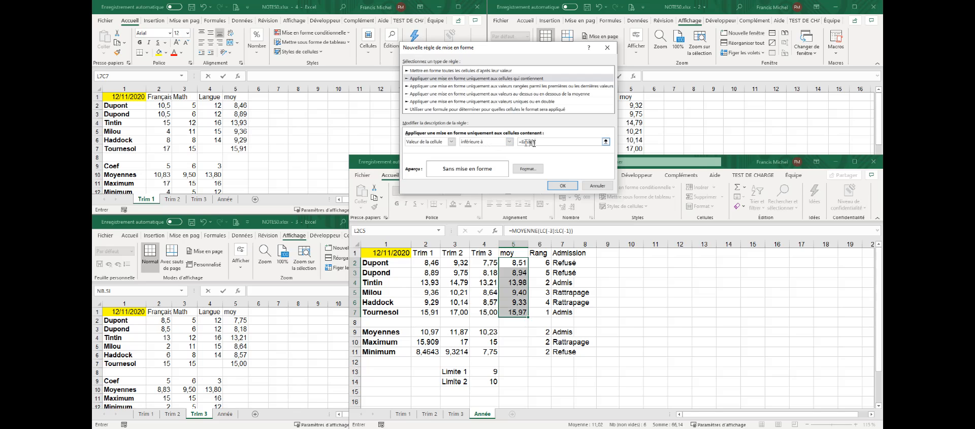
Step: Give the Limite1 rule a red background fill and apply it to the averages
left_click(537, 169)
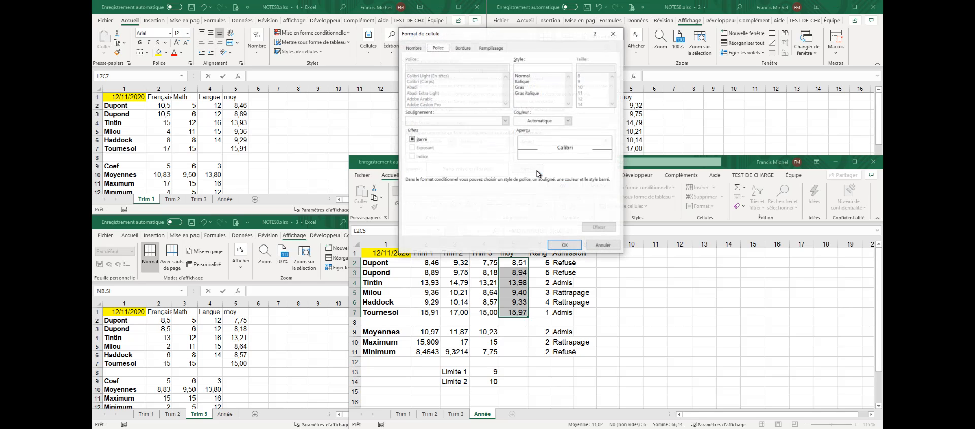
left_click(491, 47)
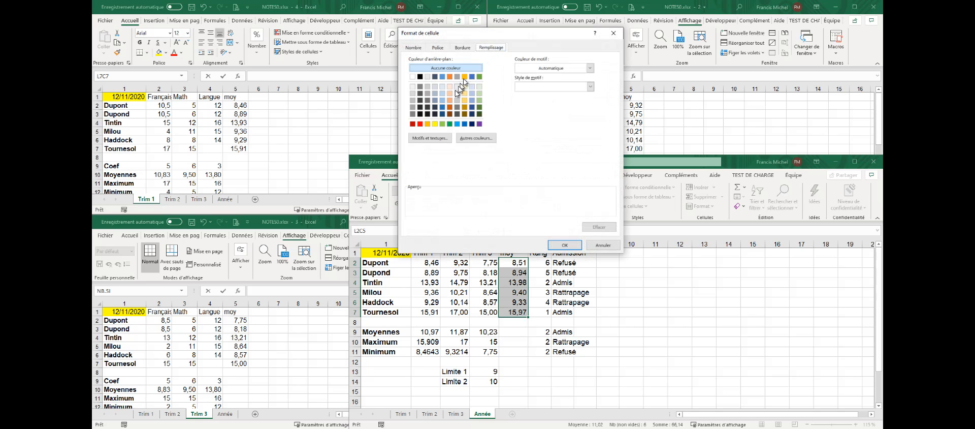
left_click(420, 123)
left_click(565, 245)
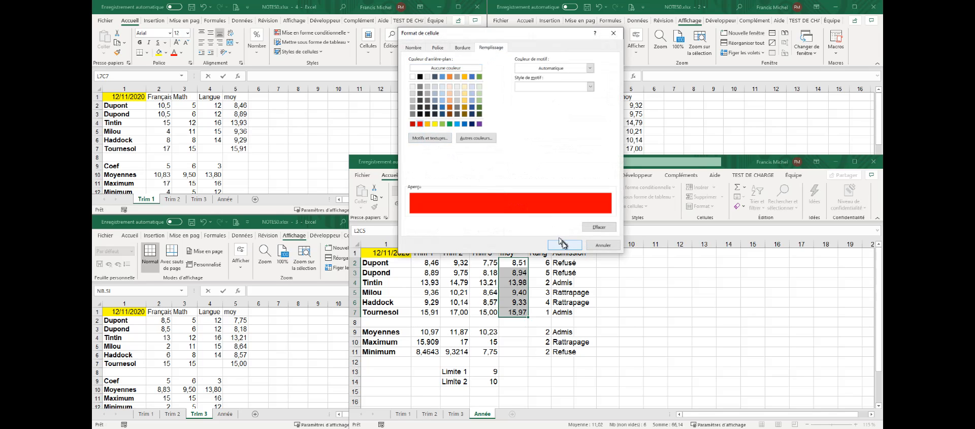
left_click(565, 186)
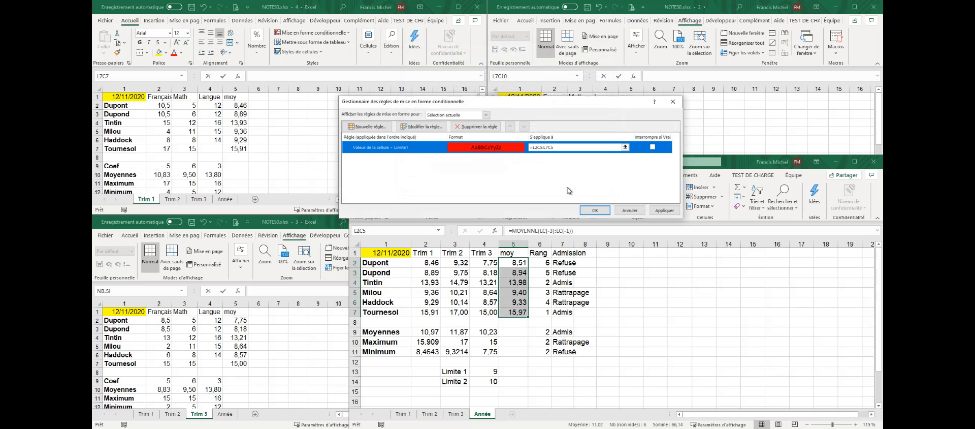
left_click(666, 210)
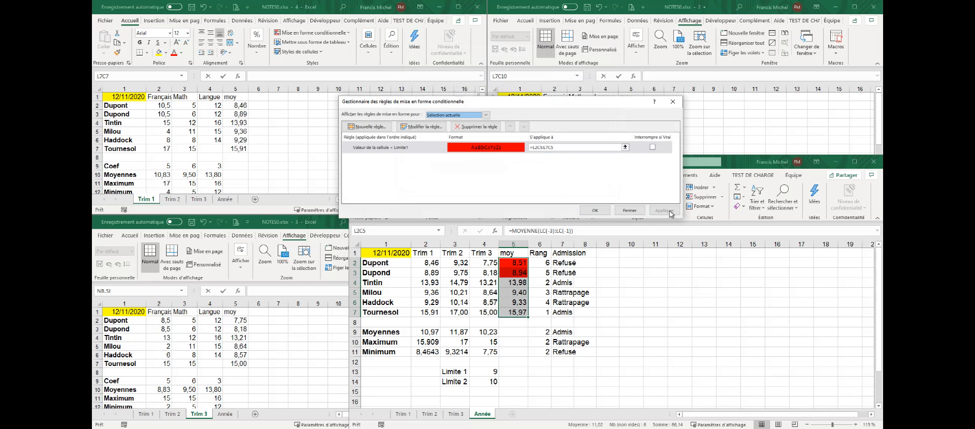
Step: Add a second conditional formatting rule for the averages, matching cell values "inférieure à" limite2
left_click(383, 128)
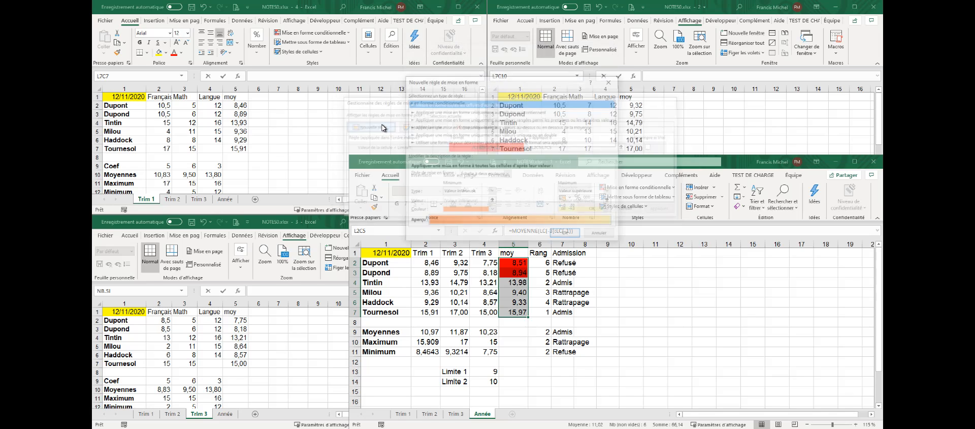
left_click(460, 111)
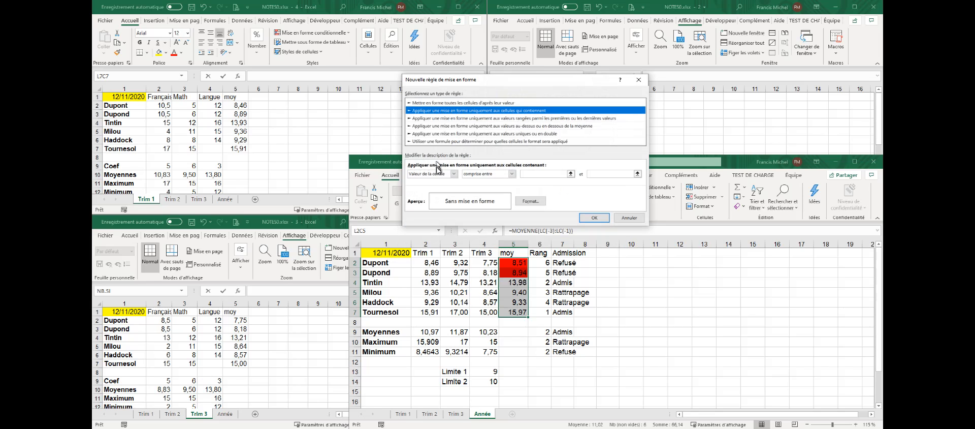
left_click(512, 174)
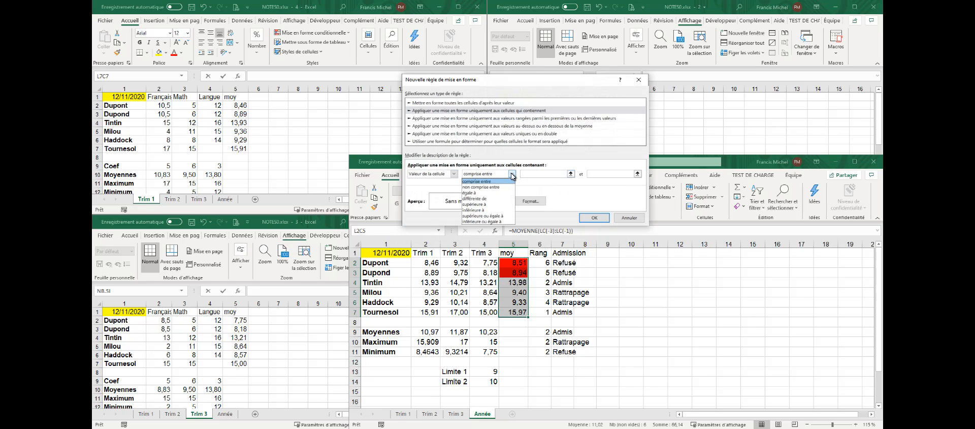
left_click(480, 210)
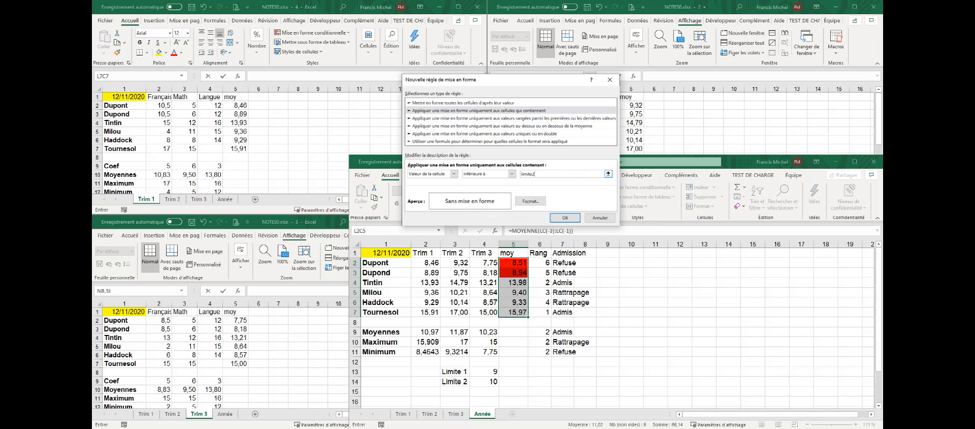
Step: Give the second rule an orange background fill and apply it to the averages
left_click(524, 201)
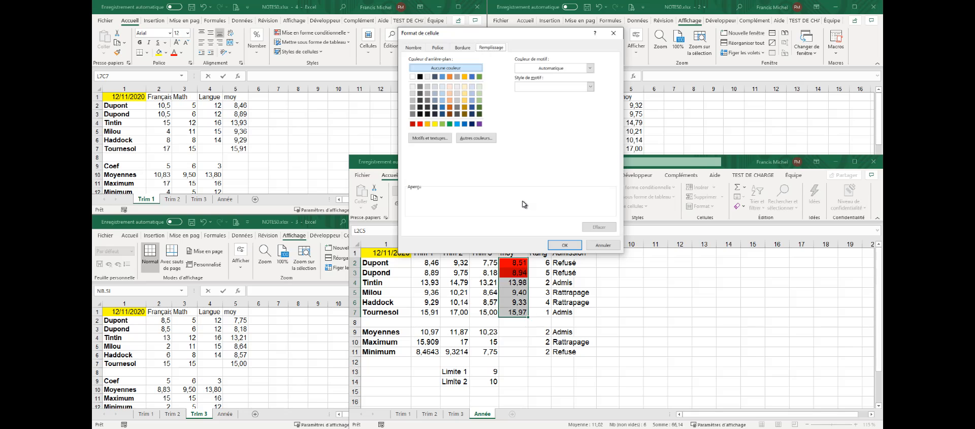
left_click(427, 123)
left_click(564, 245)
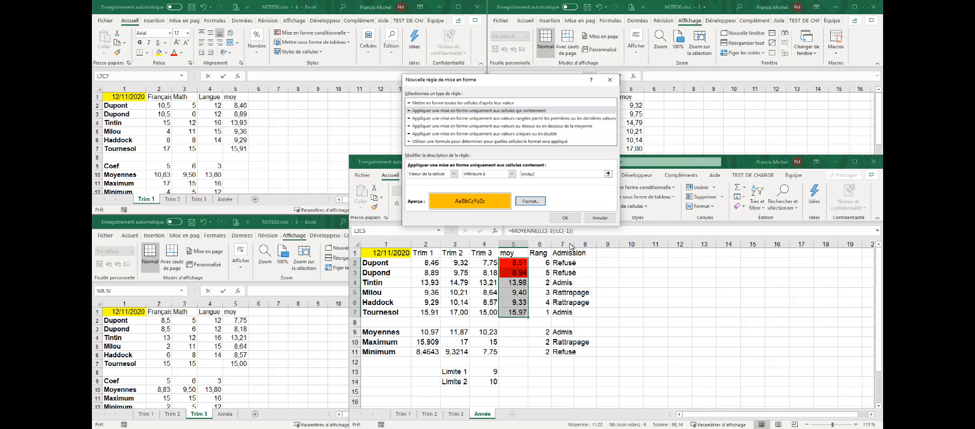
left_click(563, 215)
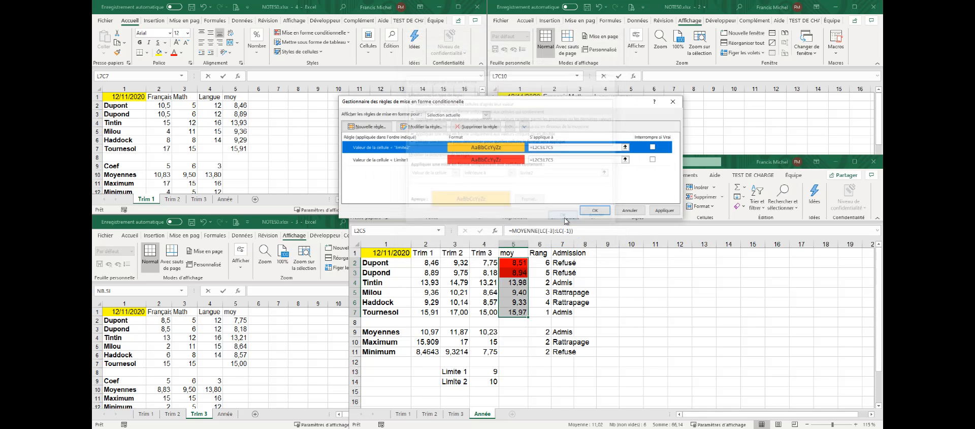
left_click(669, 213)
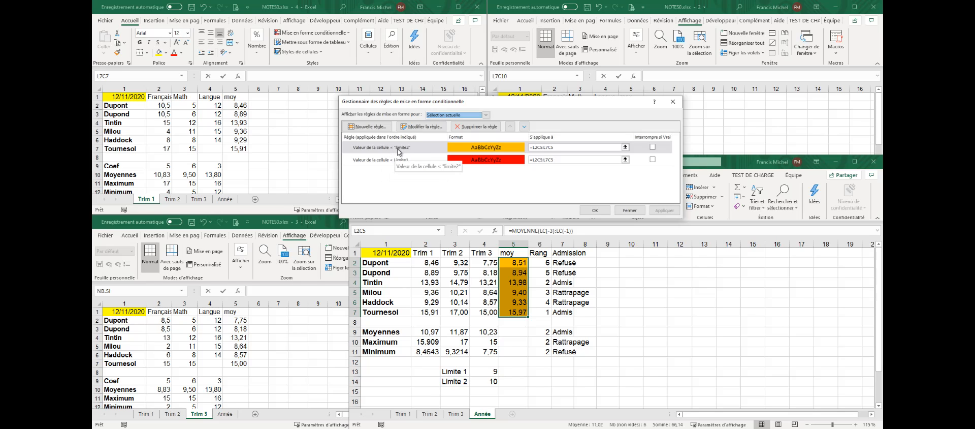
Step: Correct the orange rule's comparison value to the named reference =limite2 instead of text, and apply the change
left_click(420, 127)
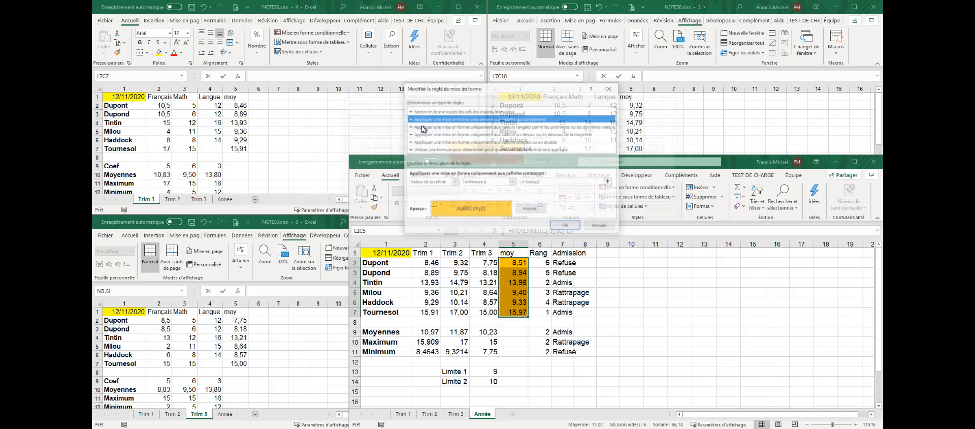
left_click(524, 181)
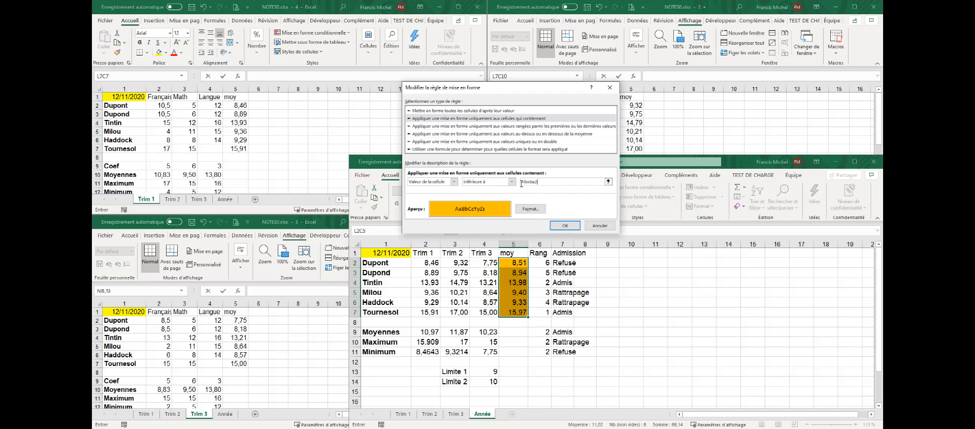
left_click(565, 225)
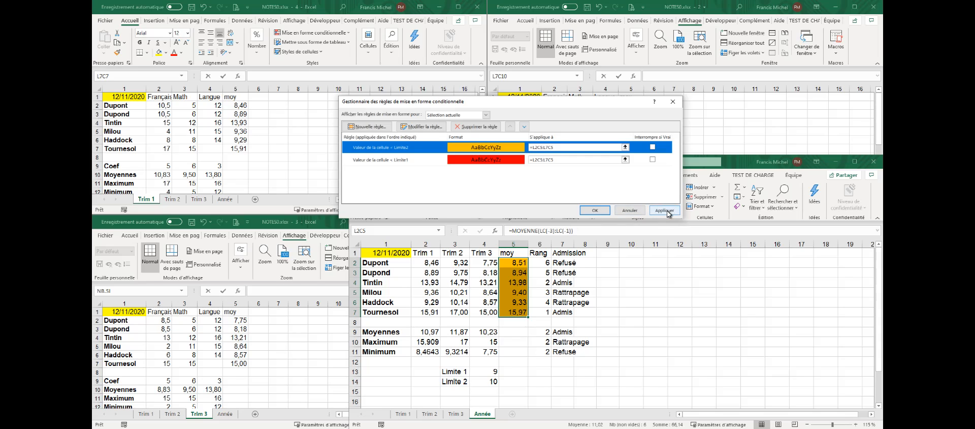
left_click(666, 210)
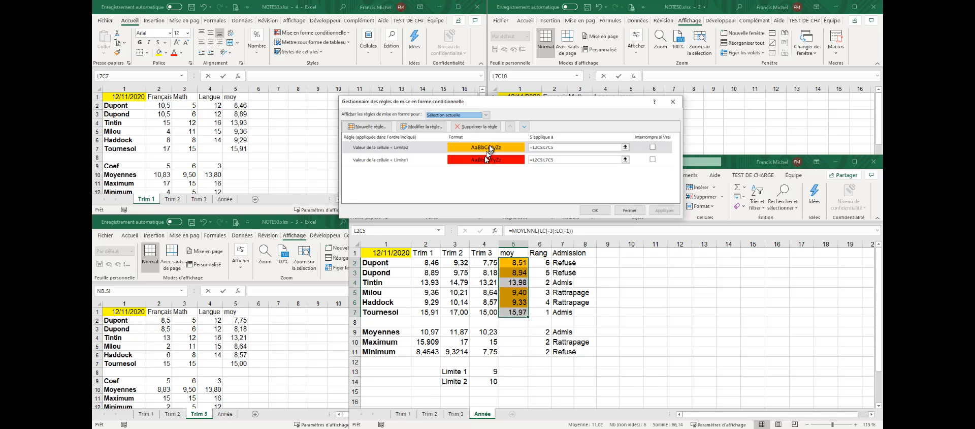
Step: Move the red Limite1 rule above the orange Limite2 rule and apply the new priority order
left_click(514, 163)
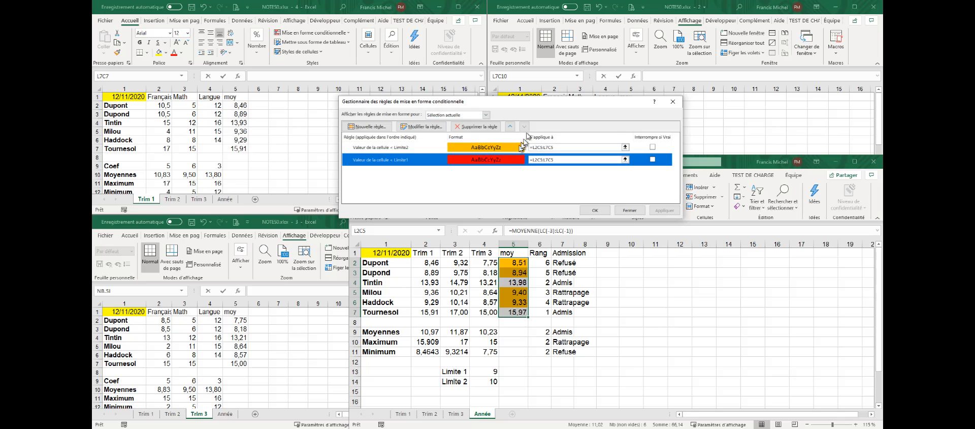
left_click(511, 127)
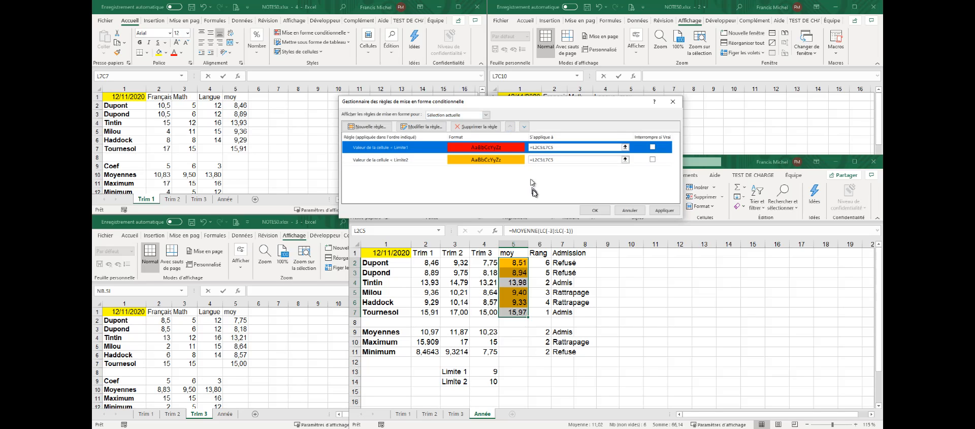
left_click(662, 211)
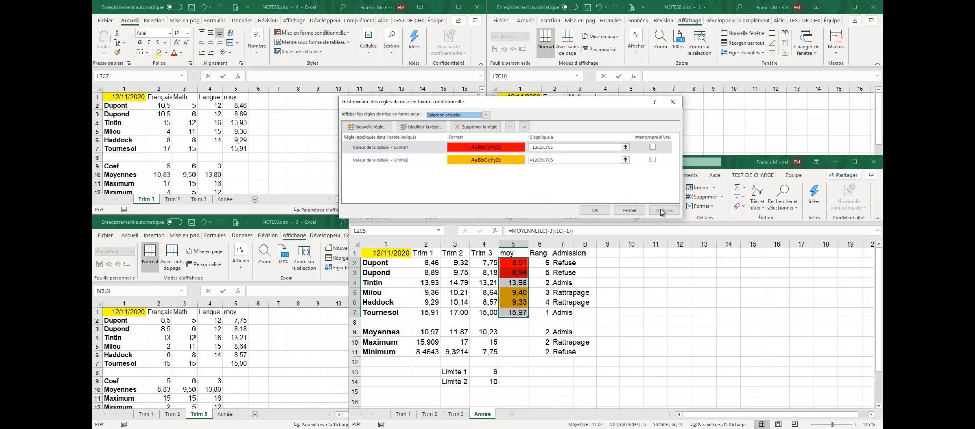
Step: Close the conditional formatting rules and give the six student averages in the moy column a light green base fill
left_click(595, 209)
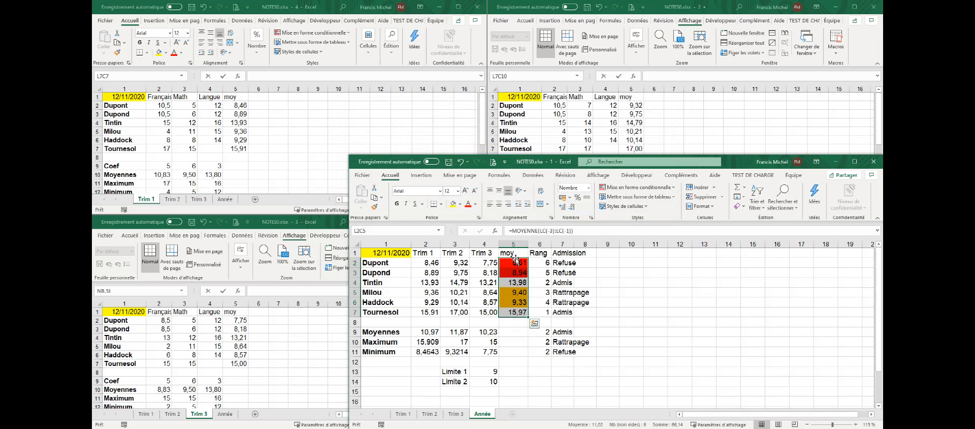
left_click_drag(515, 262, 515, 313)
left_click(460, 204)
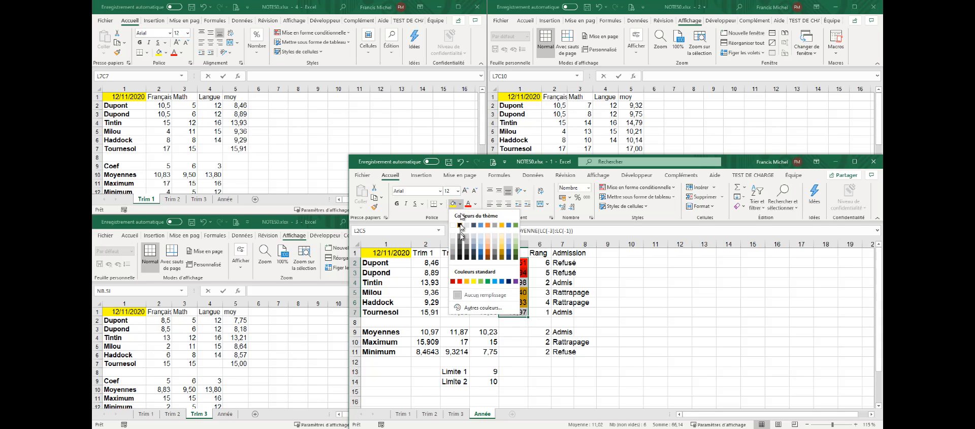
left_click(483, 283)
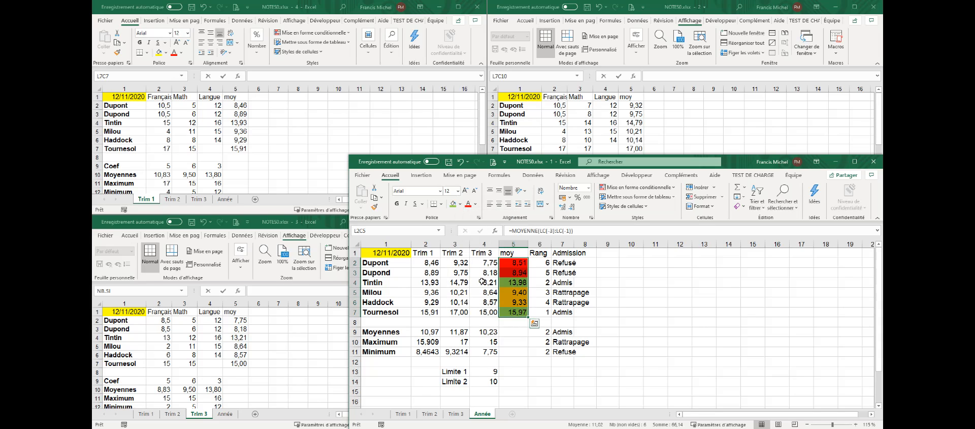
left_click(658, 295)
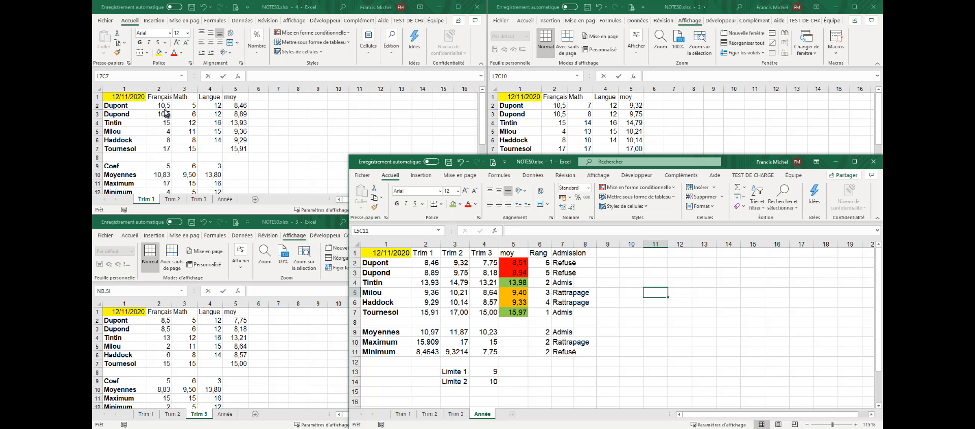
Step: Set the first student's Math grade on the Trim 1 sheet to 15
left_click(184, 106)
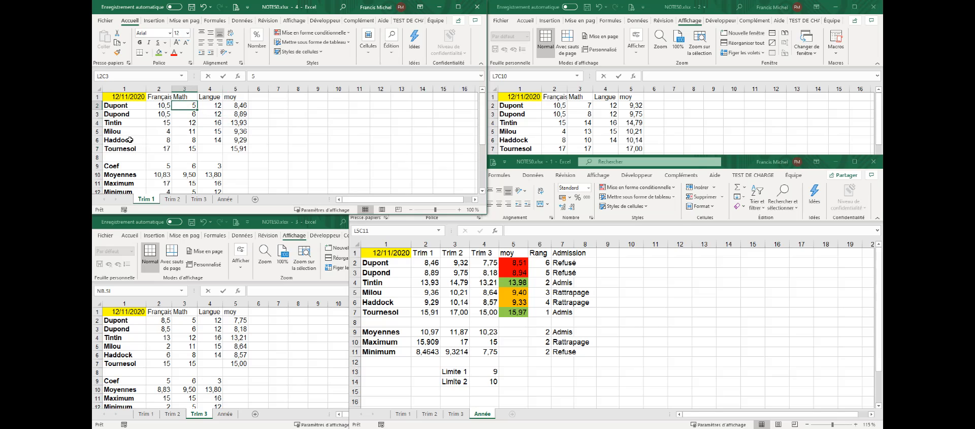
type("15")
key("Return")
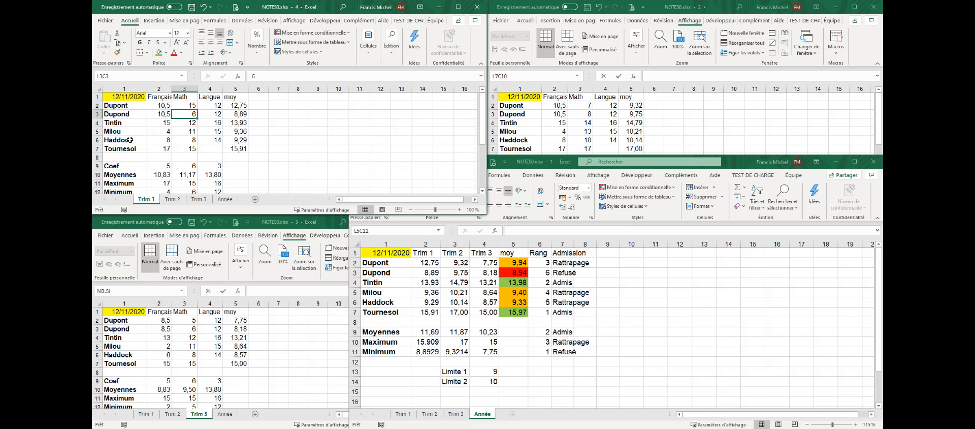